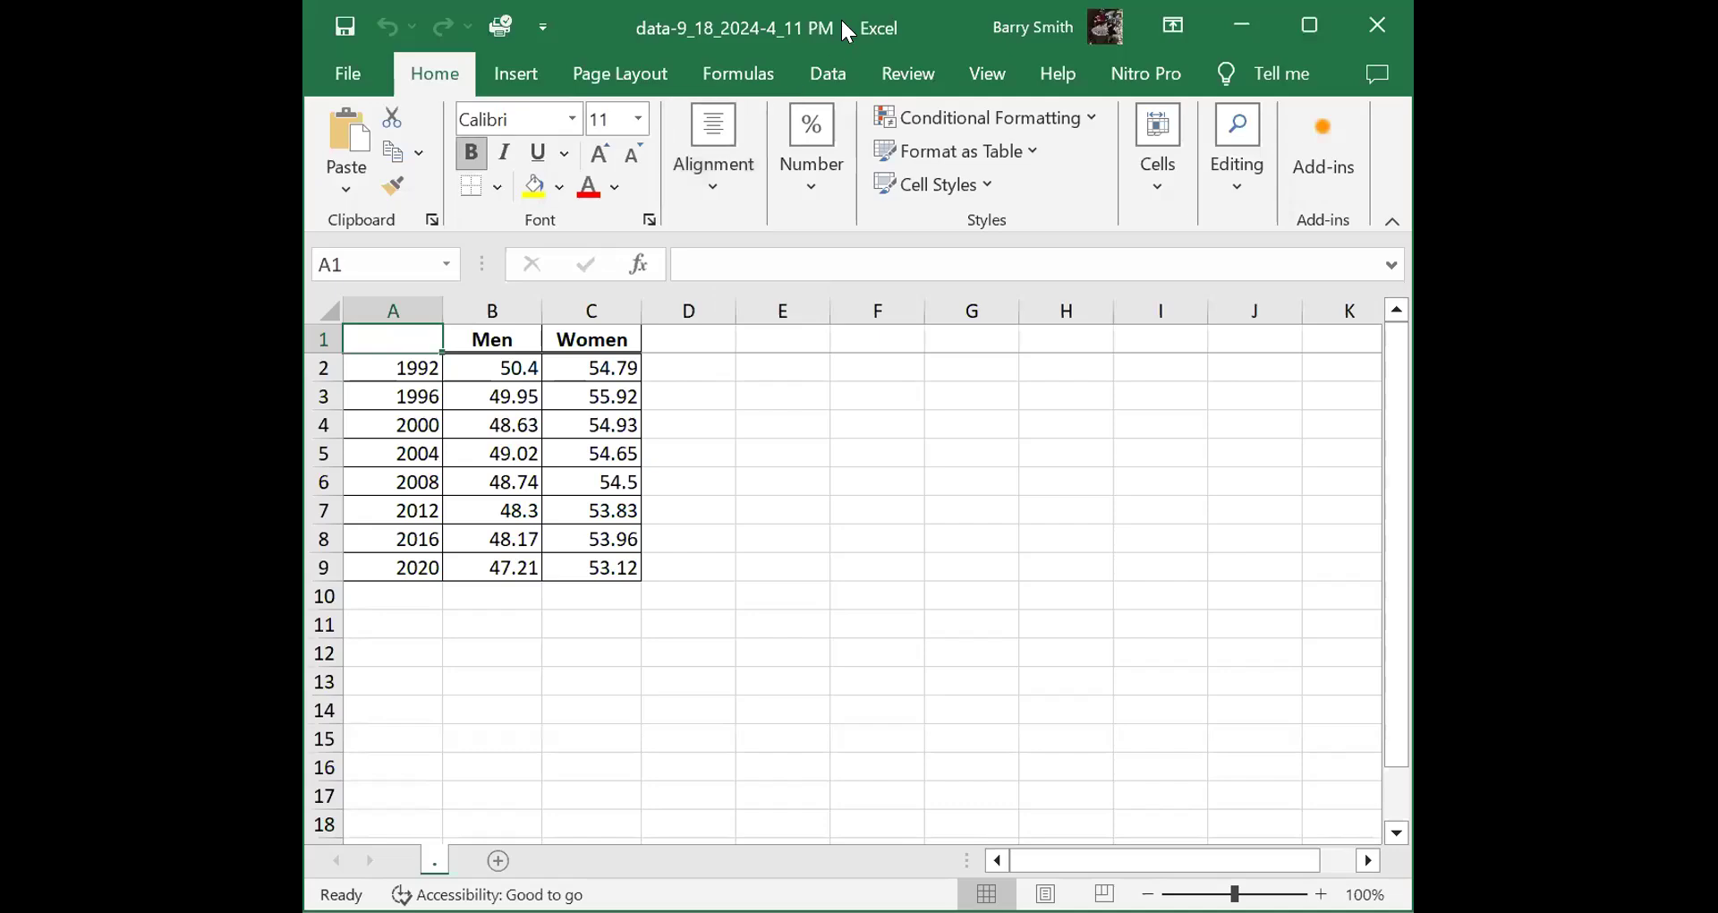
# Step: Maximize the workbook window and insert a blank column before the Men column
pyautogui.doubleClick(845, 29)
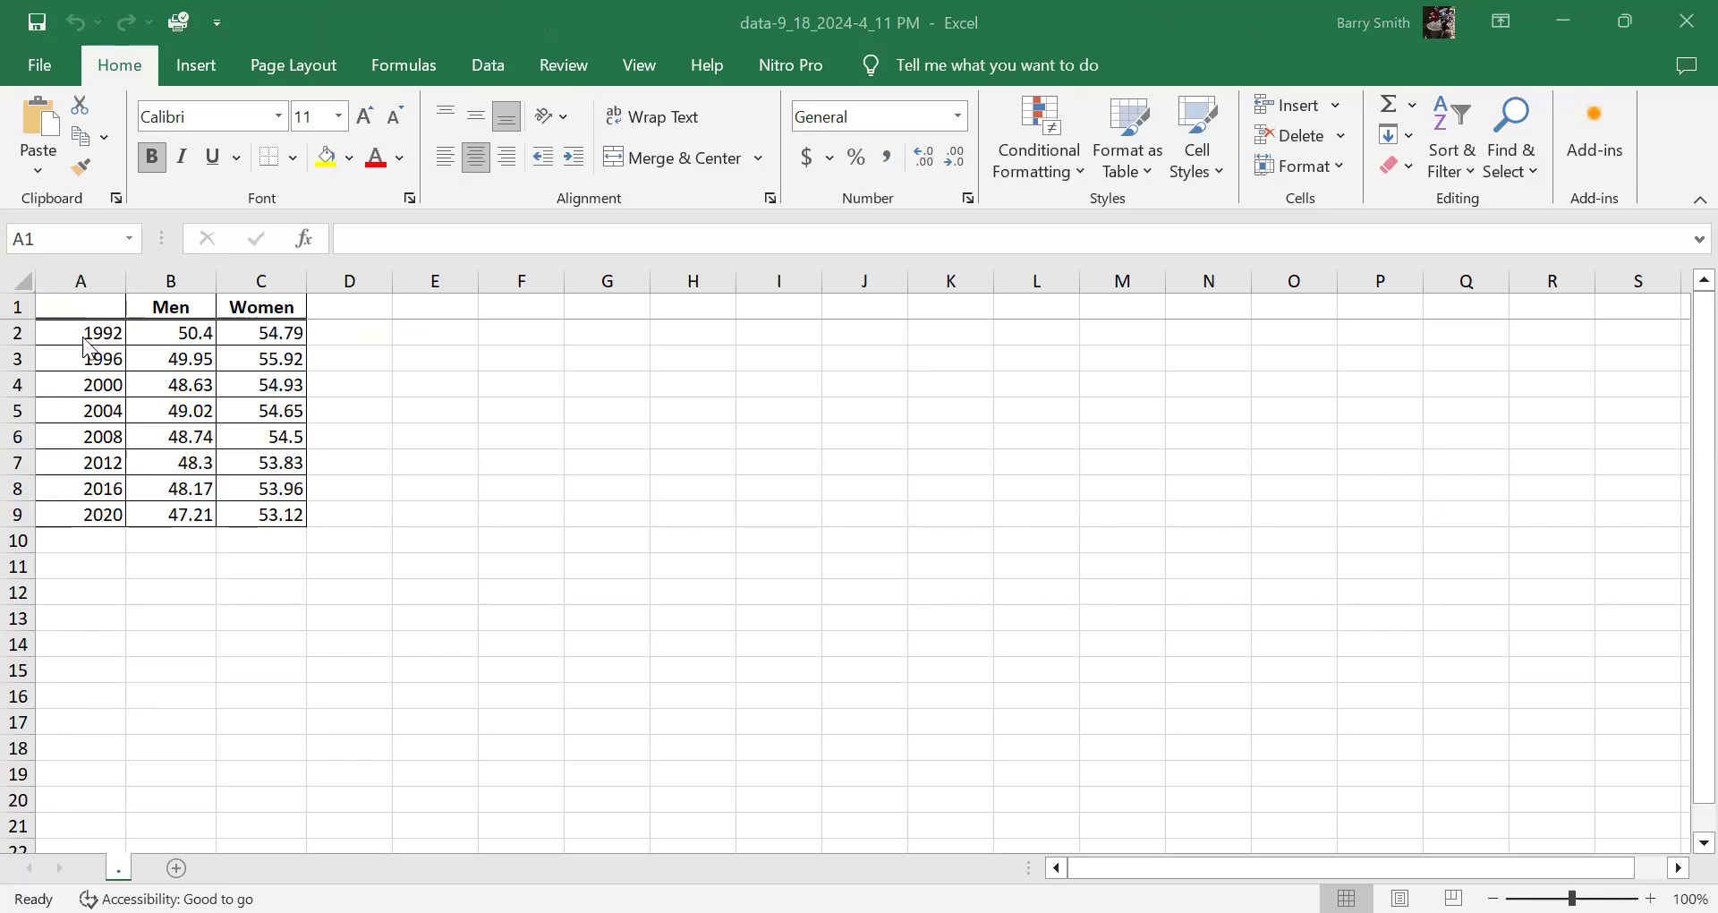
pyautogui.click(171, 272)
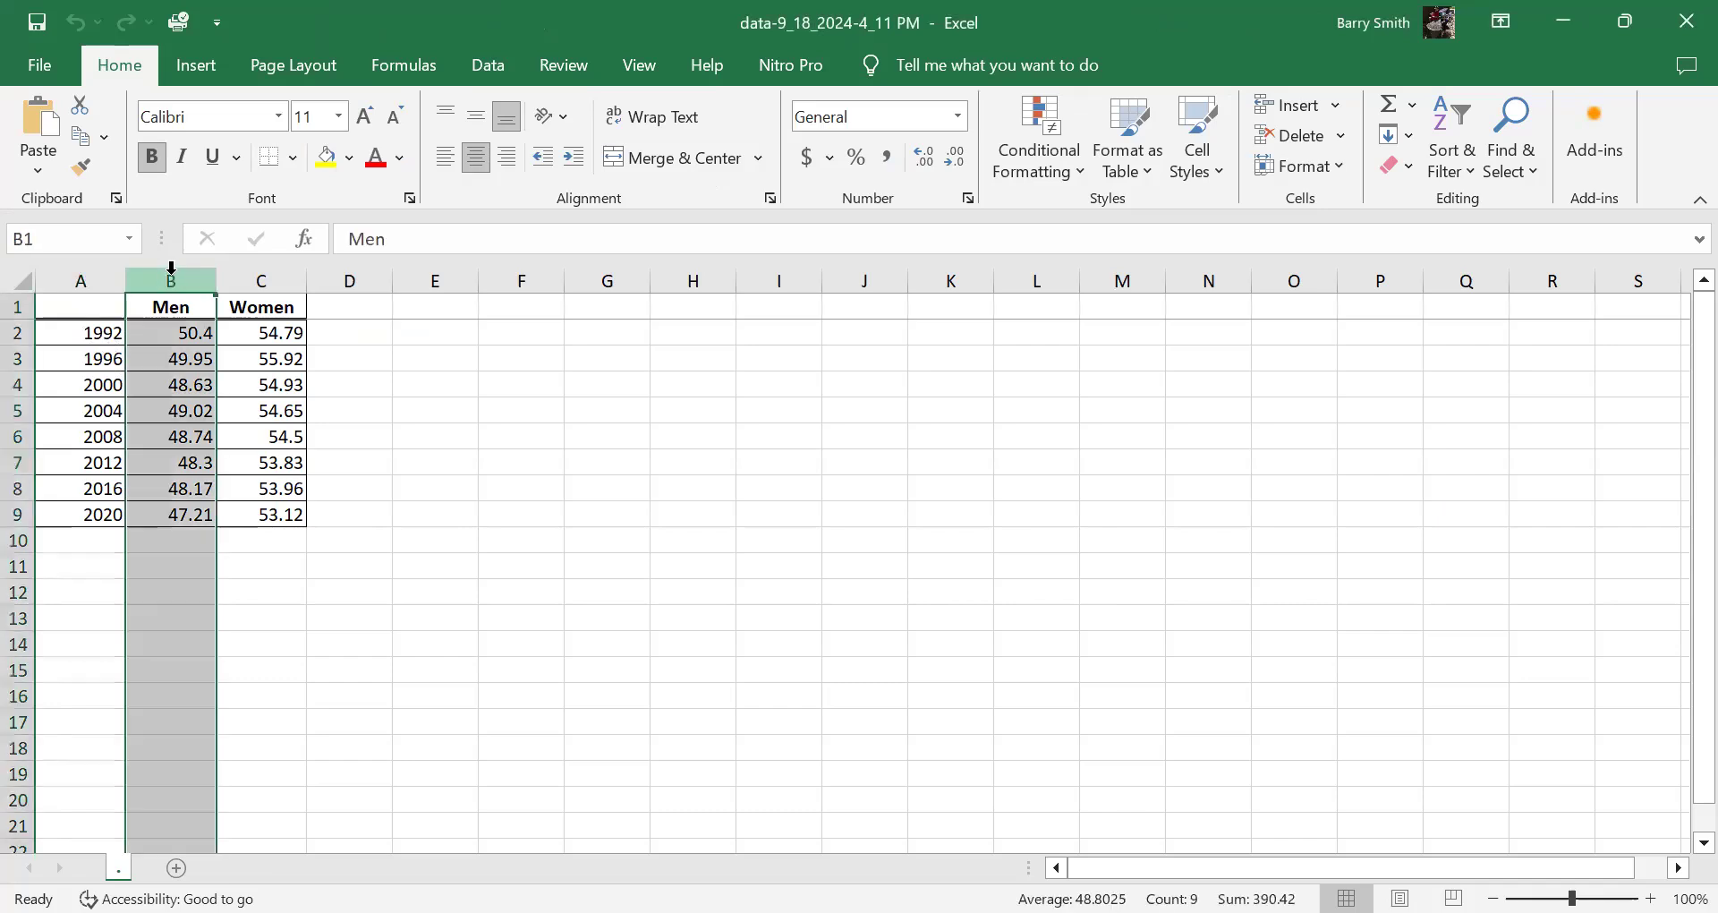
pyautogui.rightClick(171, 268)
pyautogui.click(281, 507)
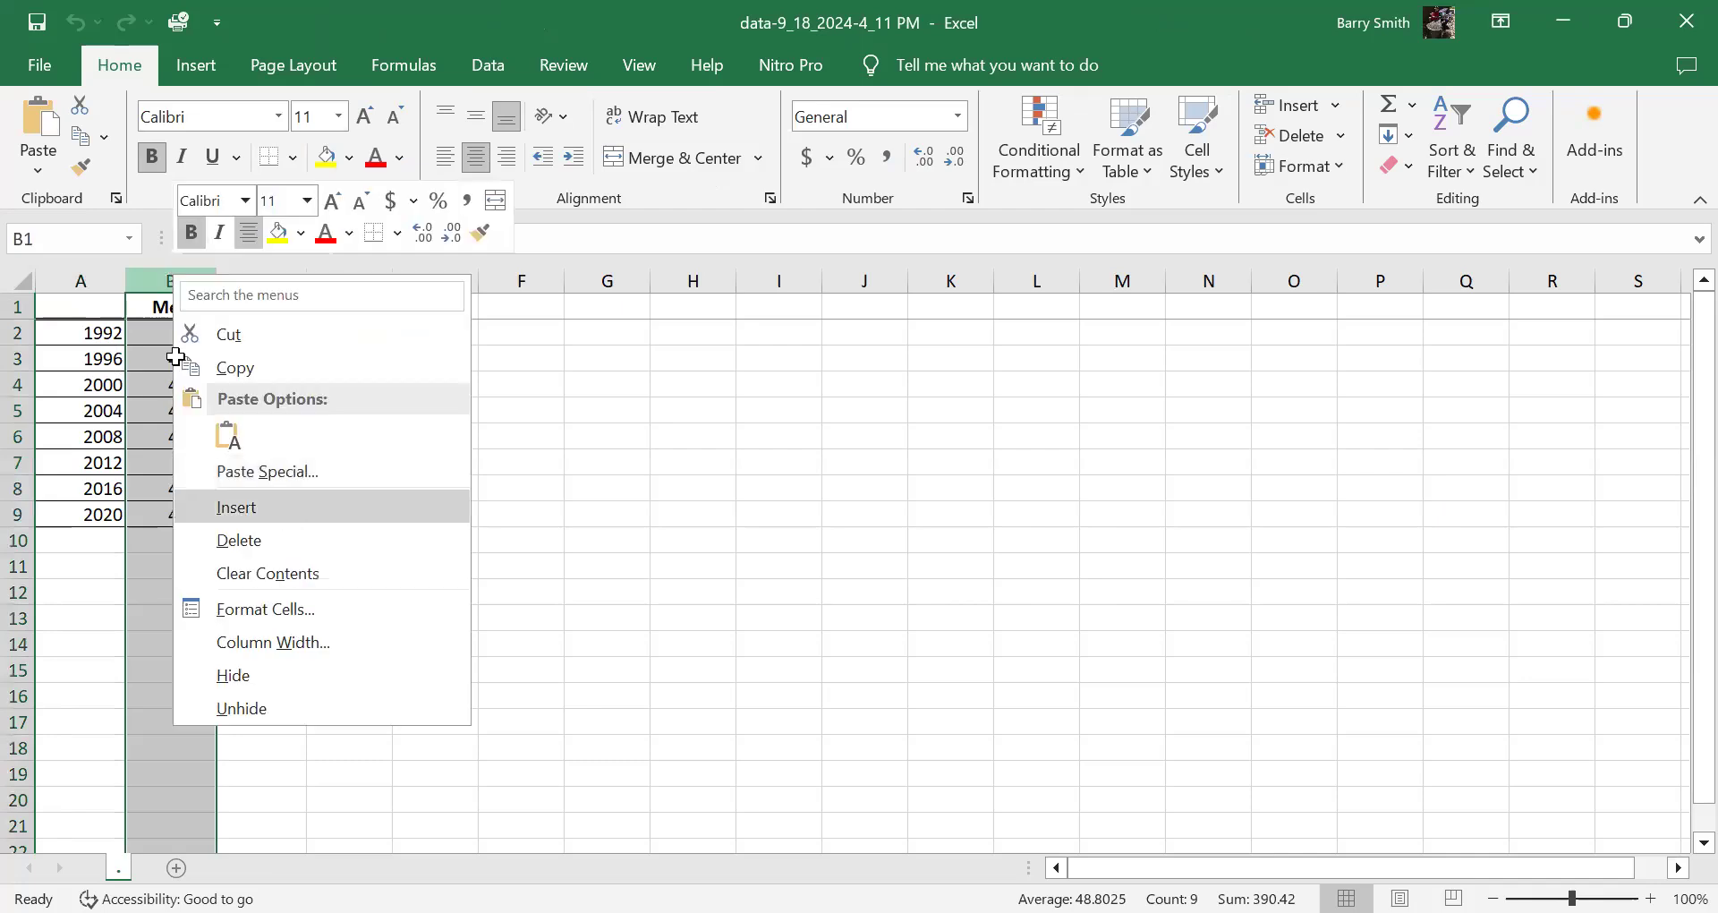
# Step: Calculate the years elapsed since 1992 in B2 with =A2-$A$2 and fill the formula down to B9
pyautogui.click(172, 333)
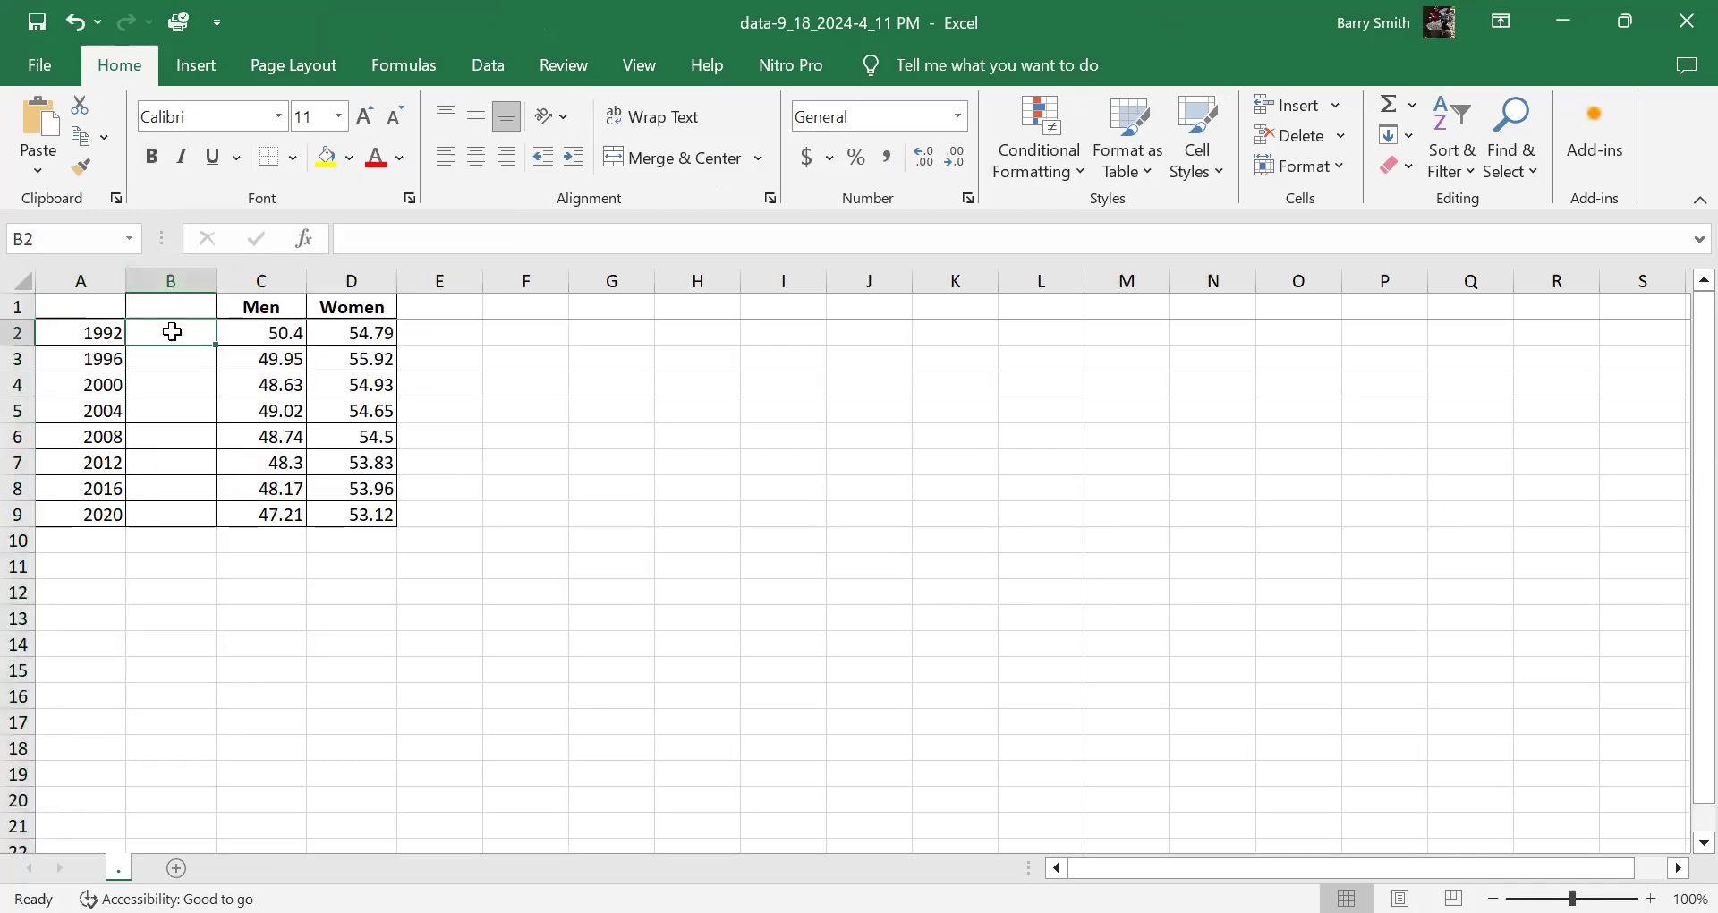
pyautogui.write('=')
pyautogui.click(94, 334)
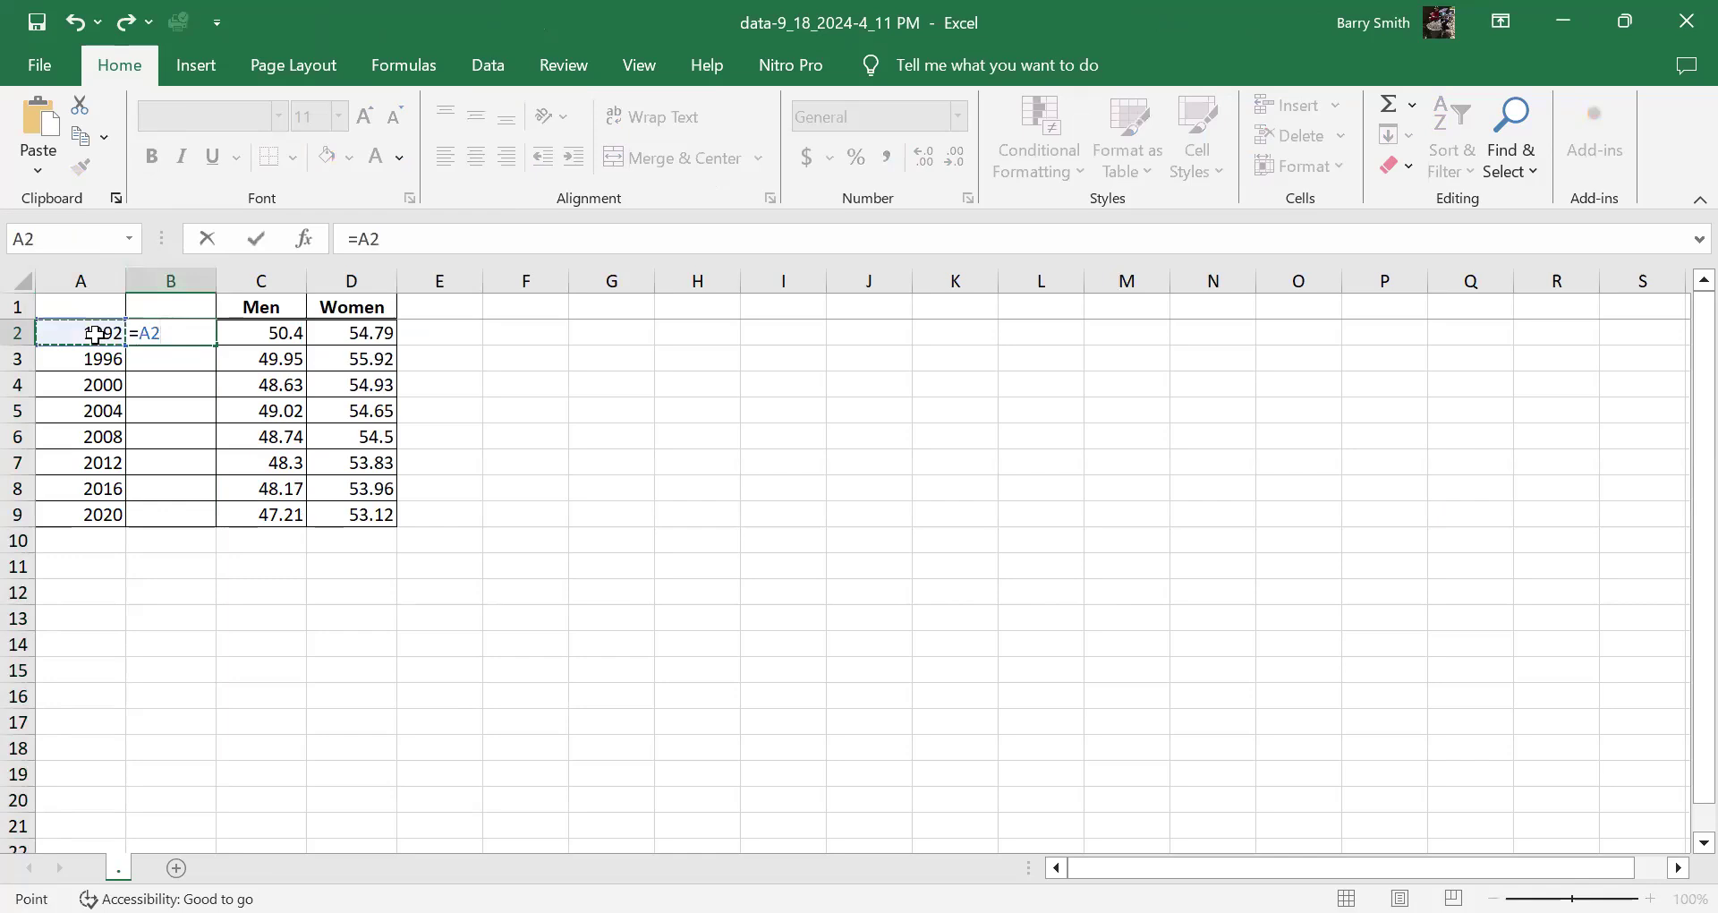
pyautogui.write('-')
pyautogui.click(94, 334)
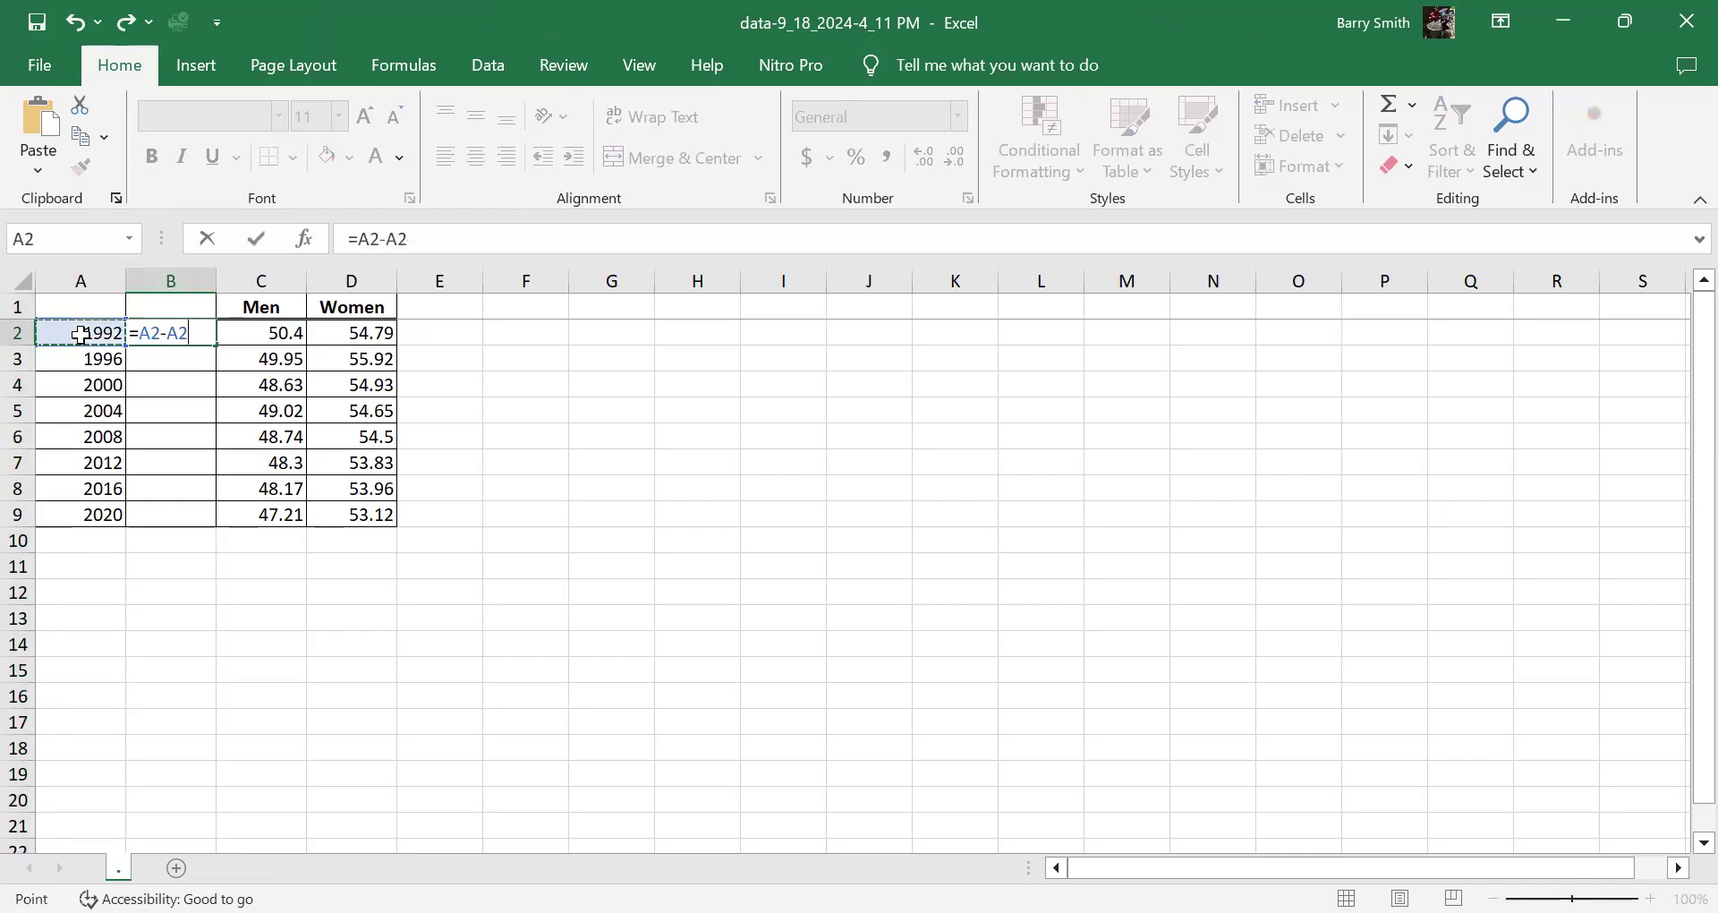
pyautogui.click(171, 336)
pyautogui.click(168, 333)
pyautogui.write('$')
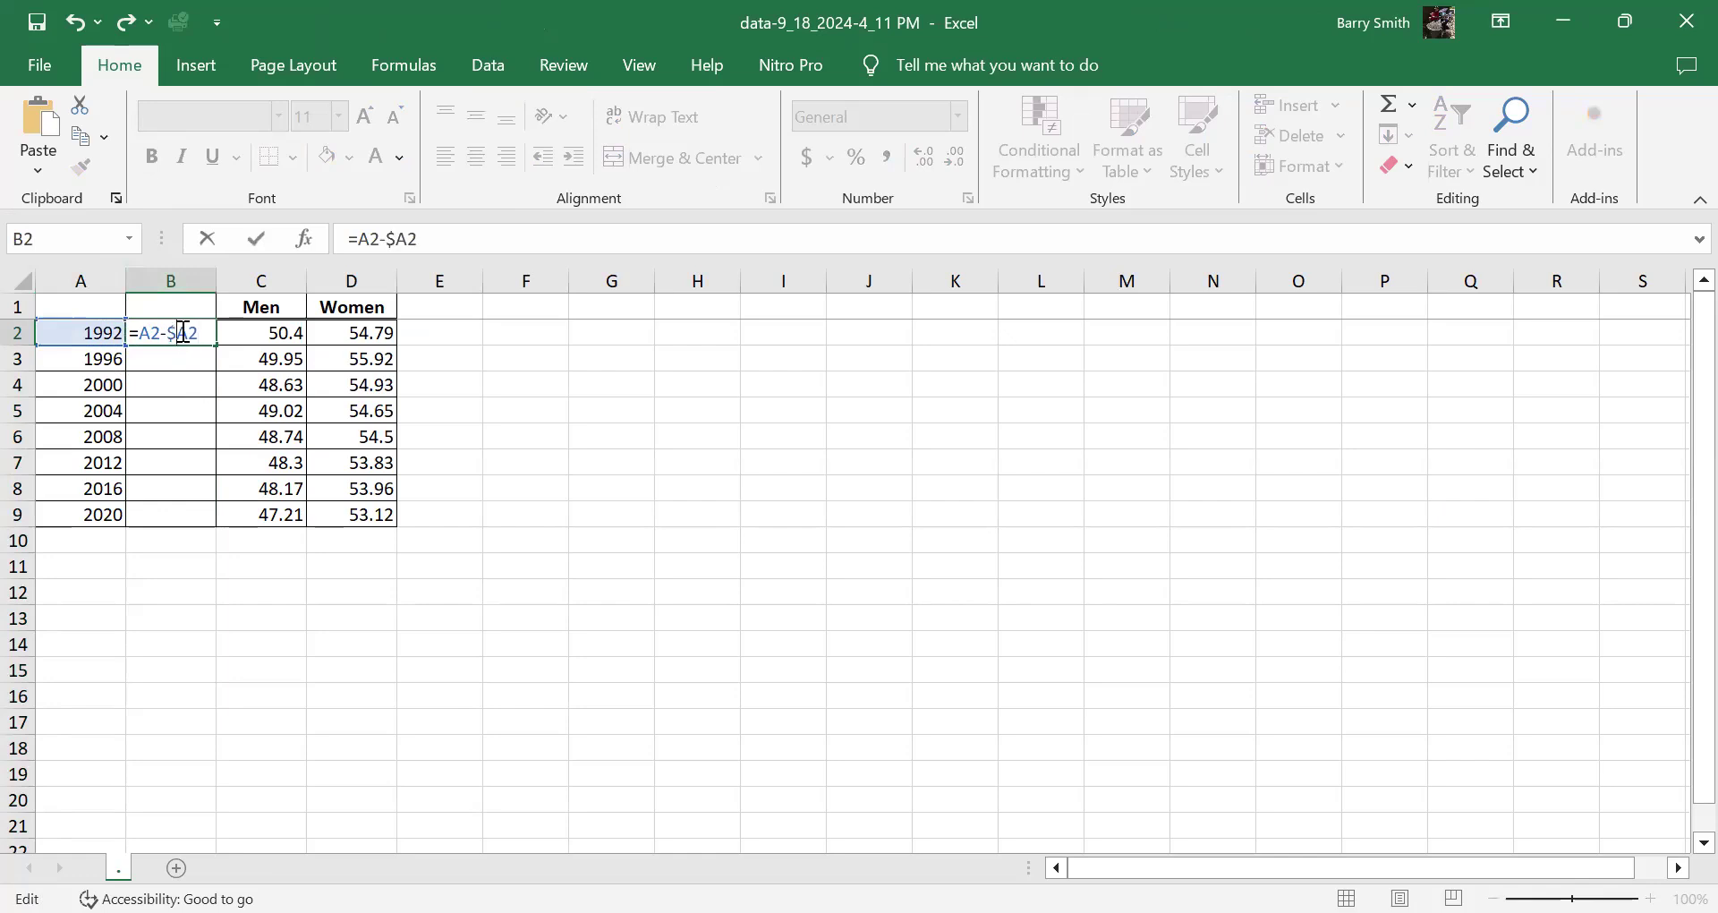
pyautogui.press('Right')
pyautogui.write('$')
pyautogui.press('Return')
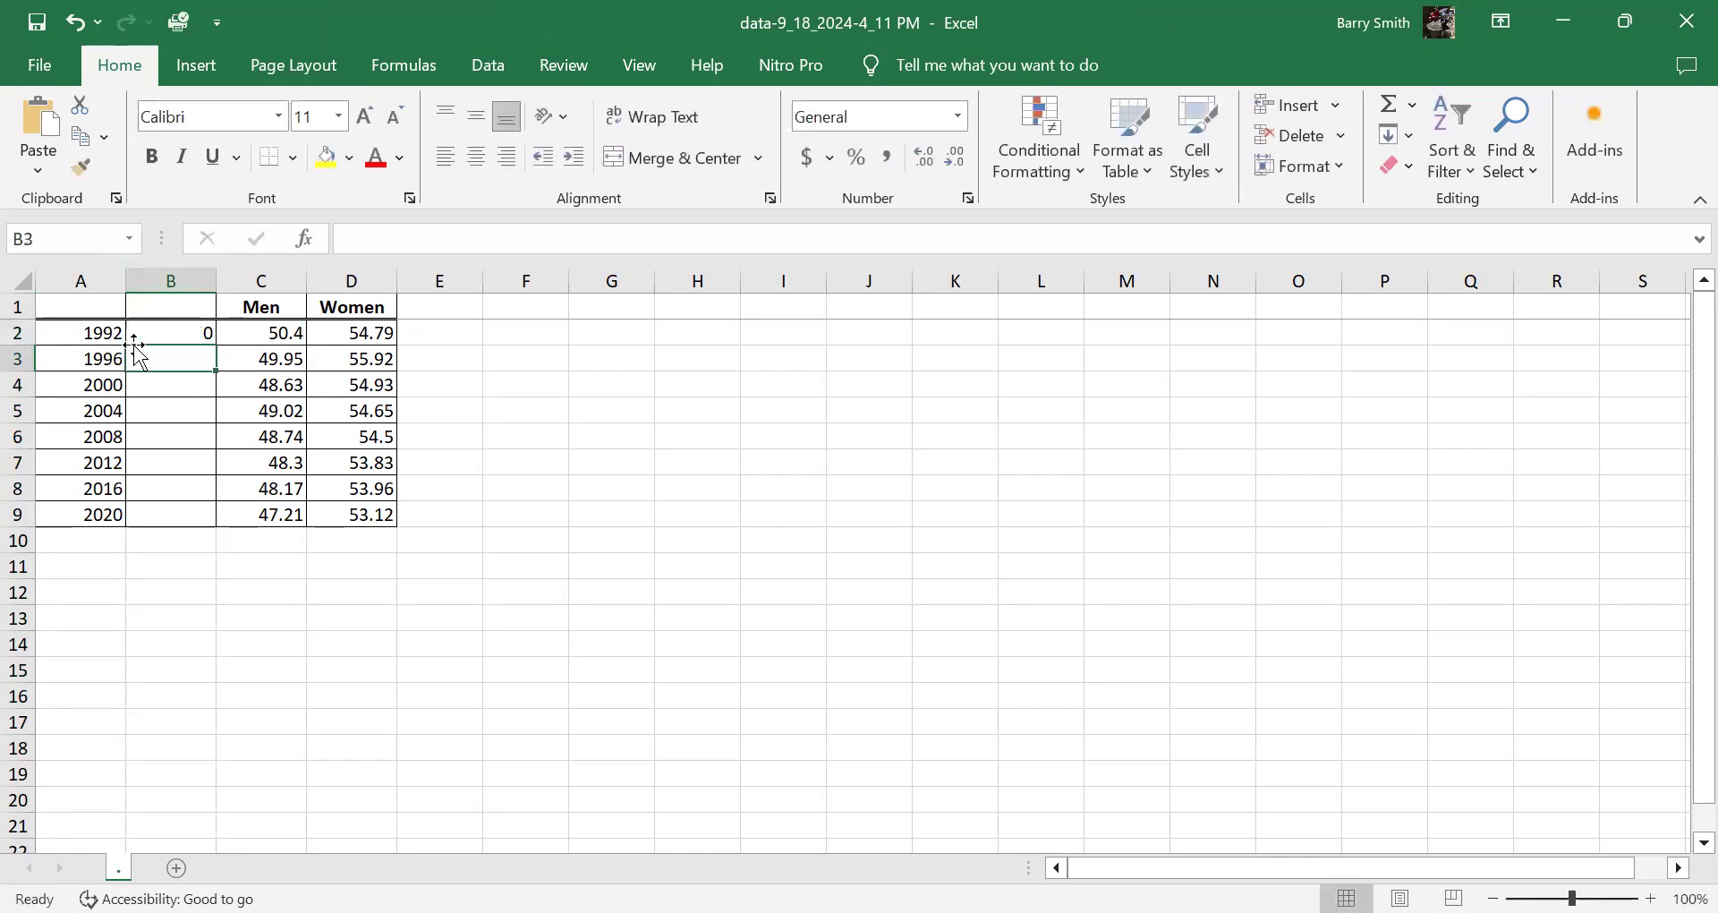
pyautogui.moveTo(141, 333); pyautogui.dragTo(146, 512)
pyautogui.hotkey('ctrl', 'd')
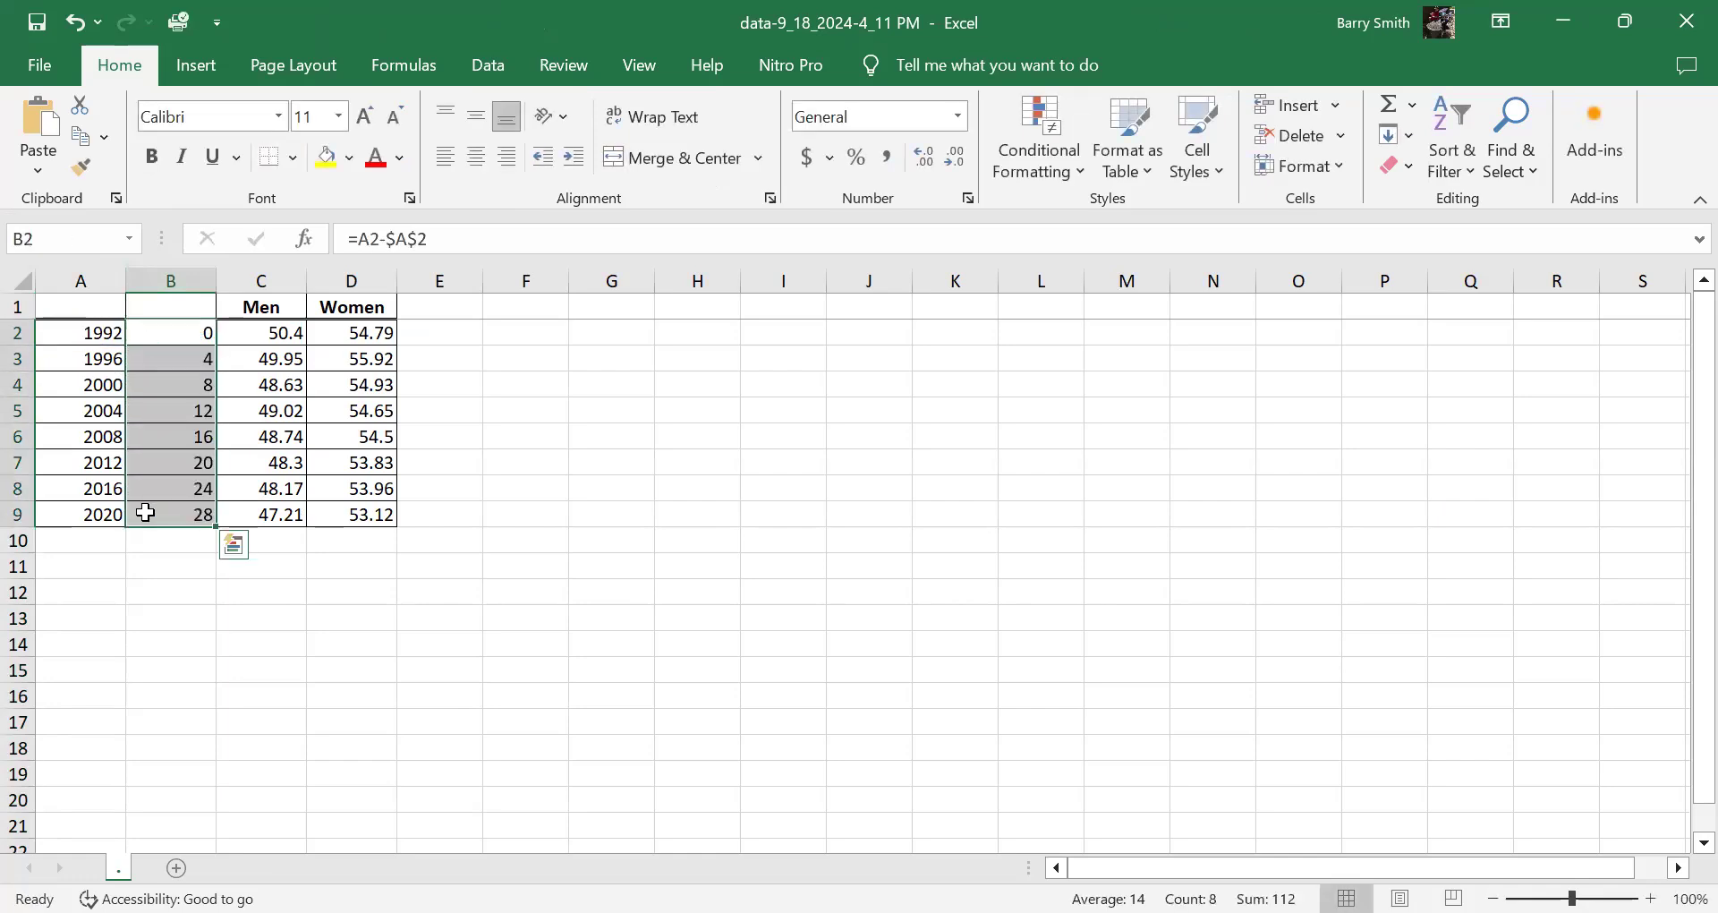
# Step: Label column B with the heading "Time since 1992" in B1 and fit the column width to it
pyautogui.click(174, 307)
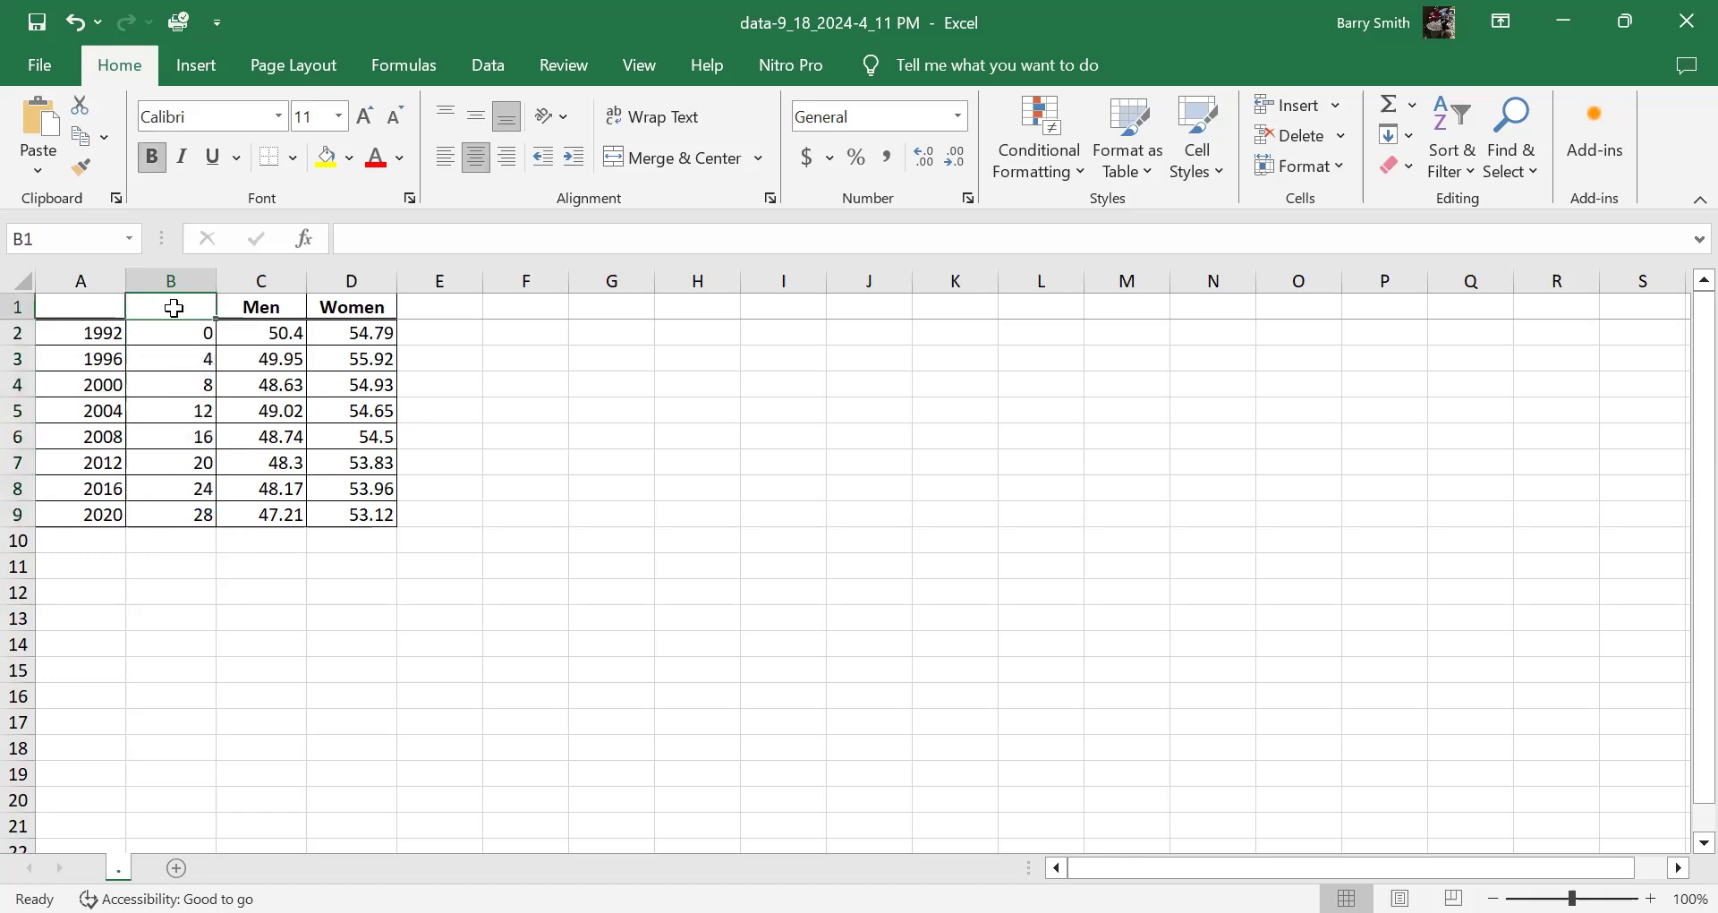
pyautogui.write('Time sin')
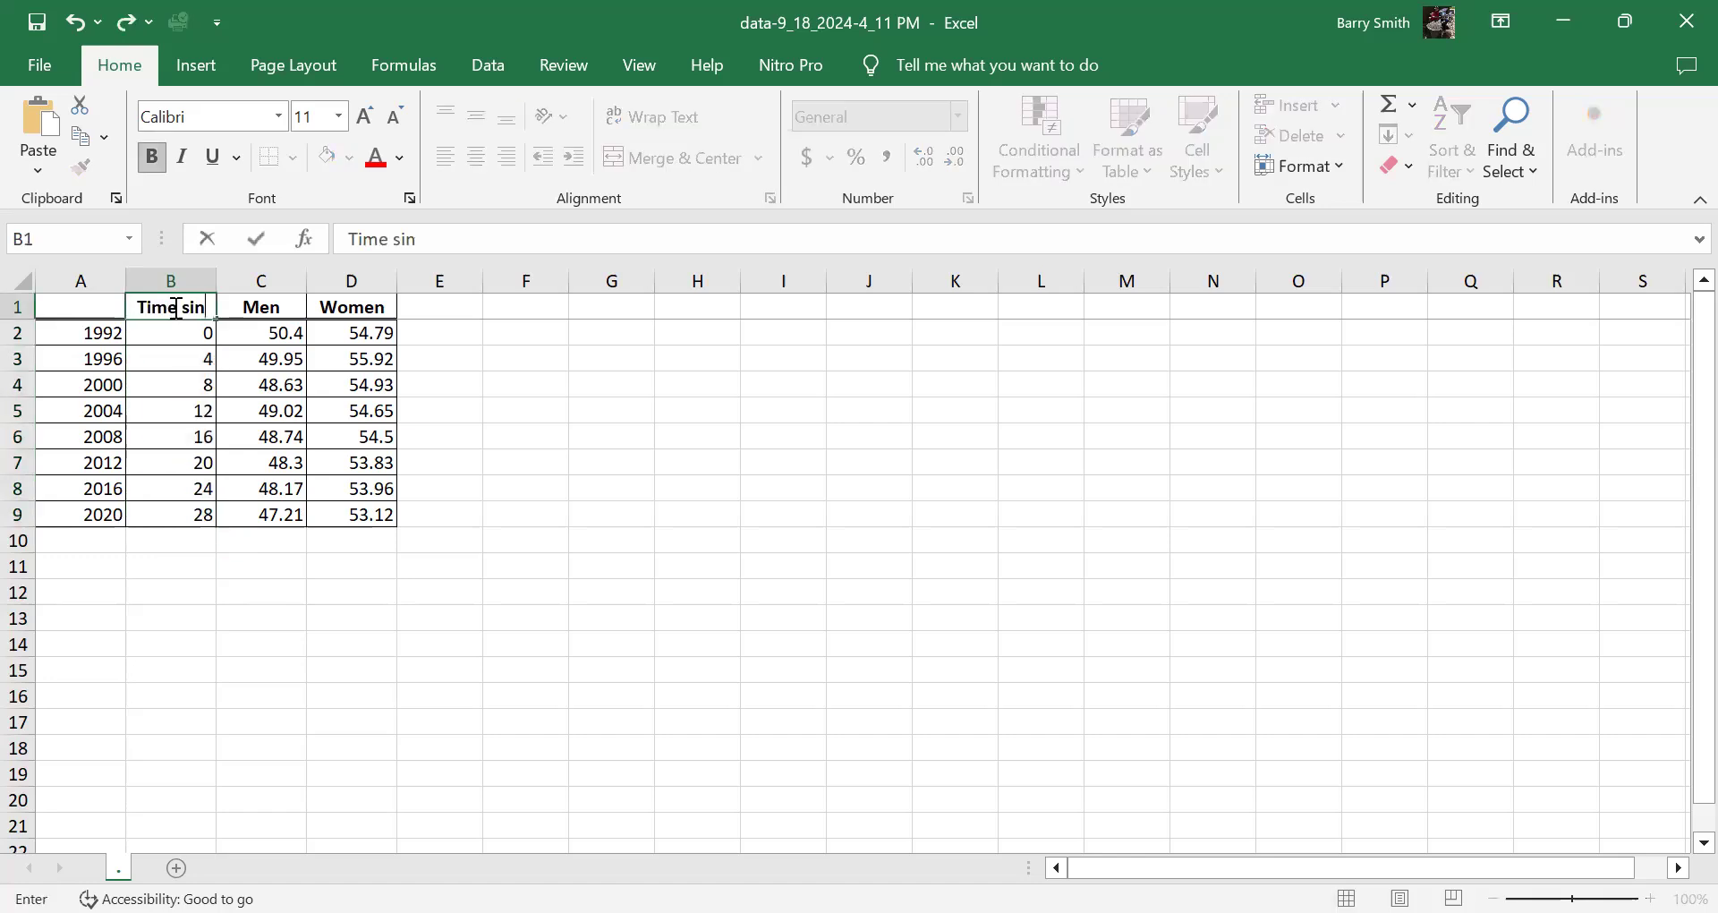
pyautogui.write('ce 1992')
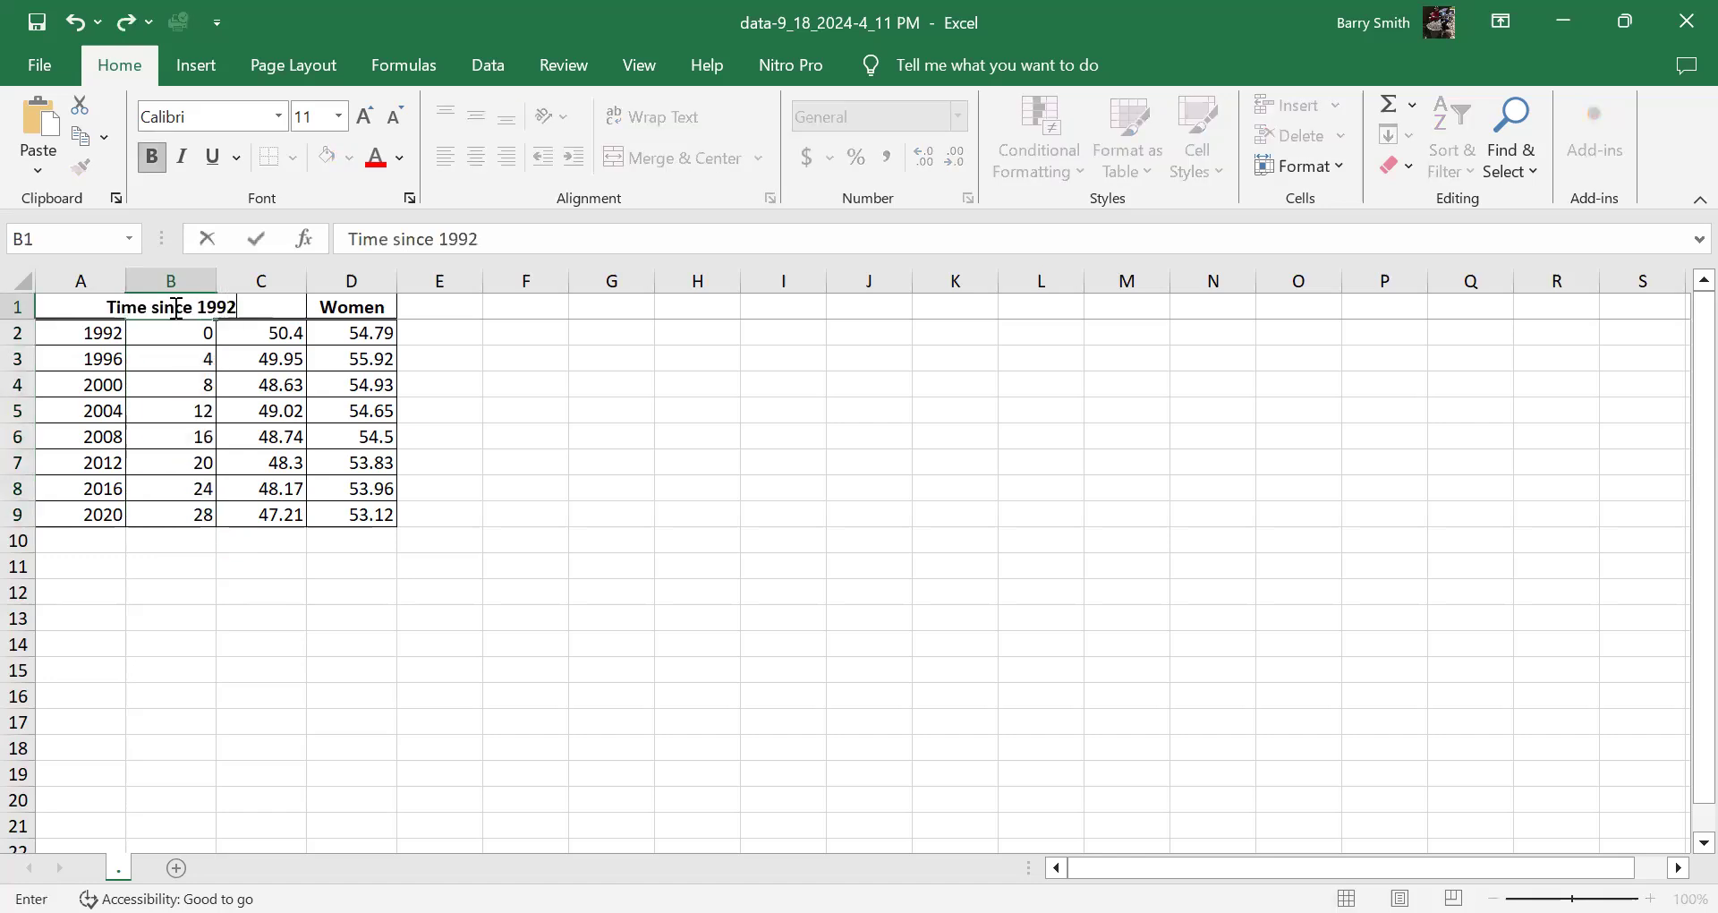
pyautogui.press('Return')
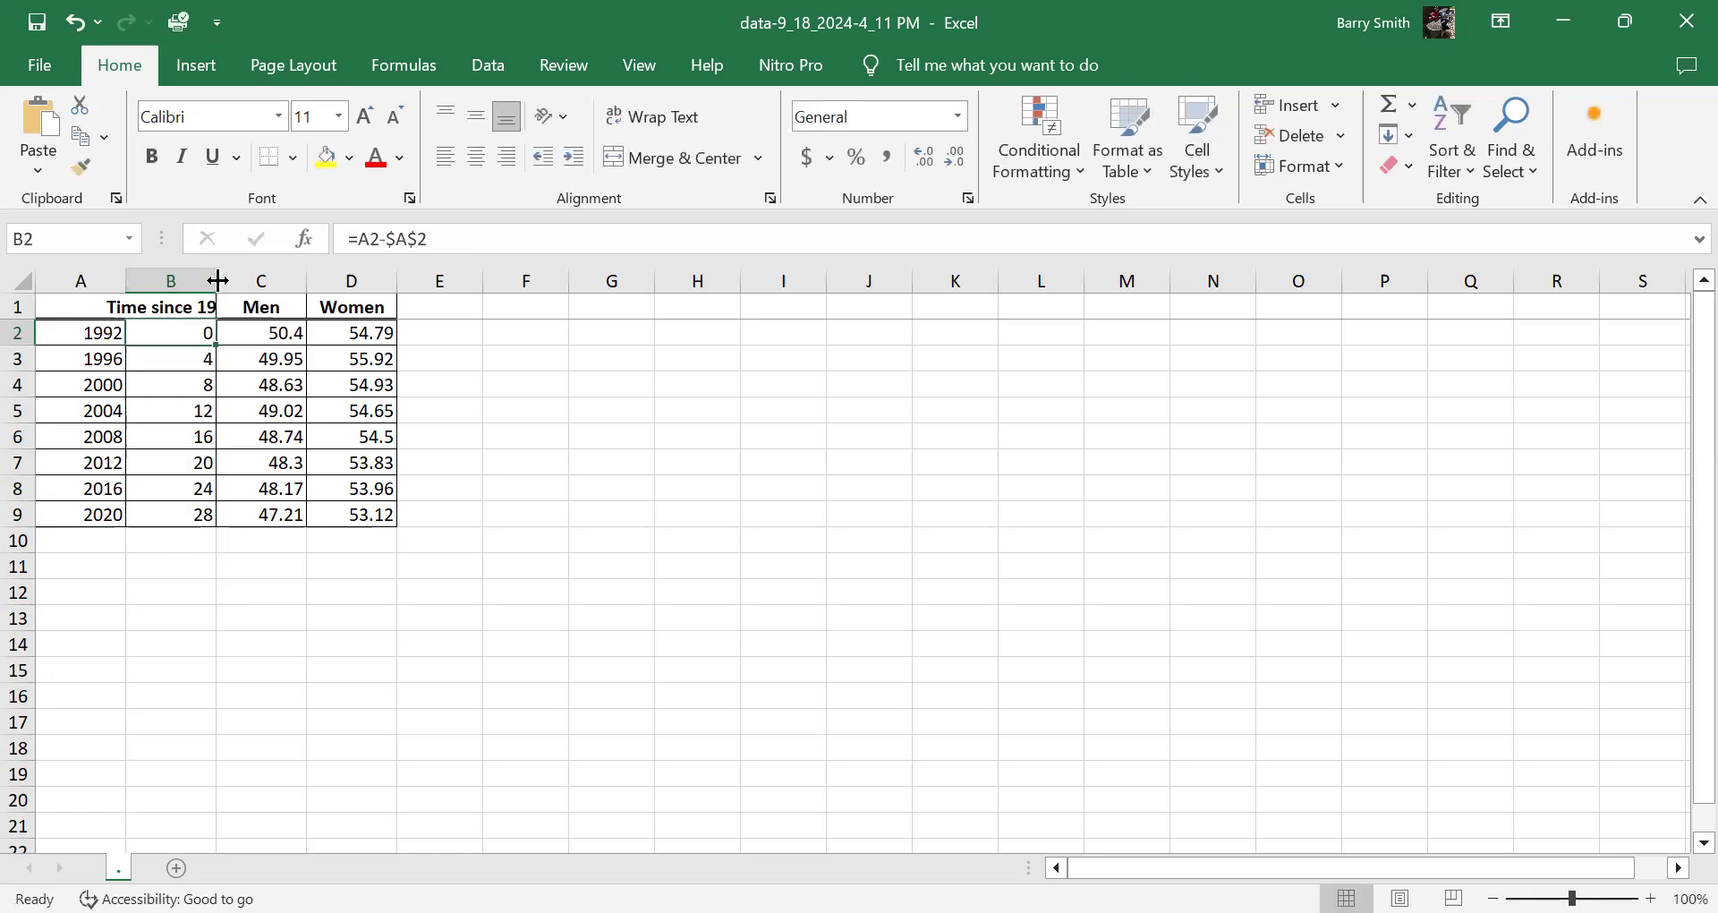
pyautogui.doubleClick(218, 280)
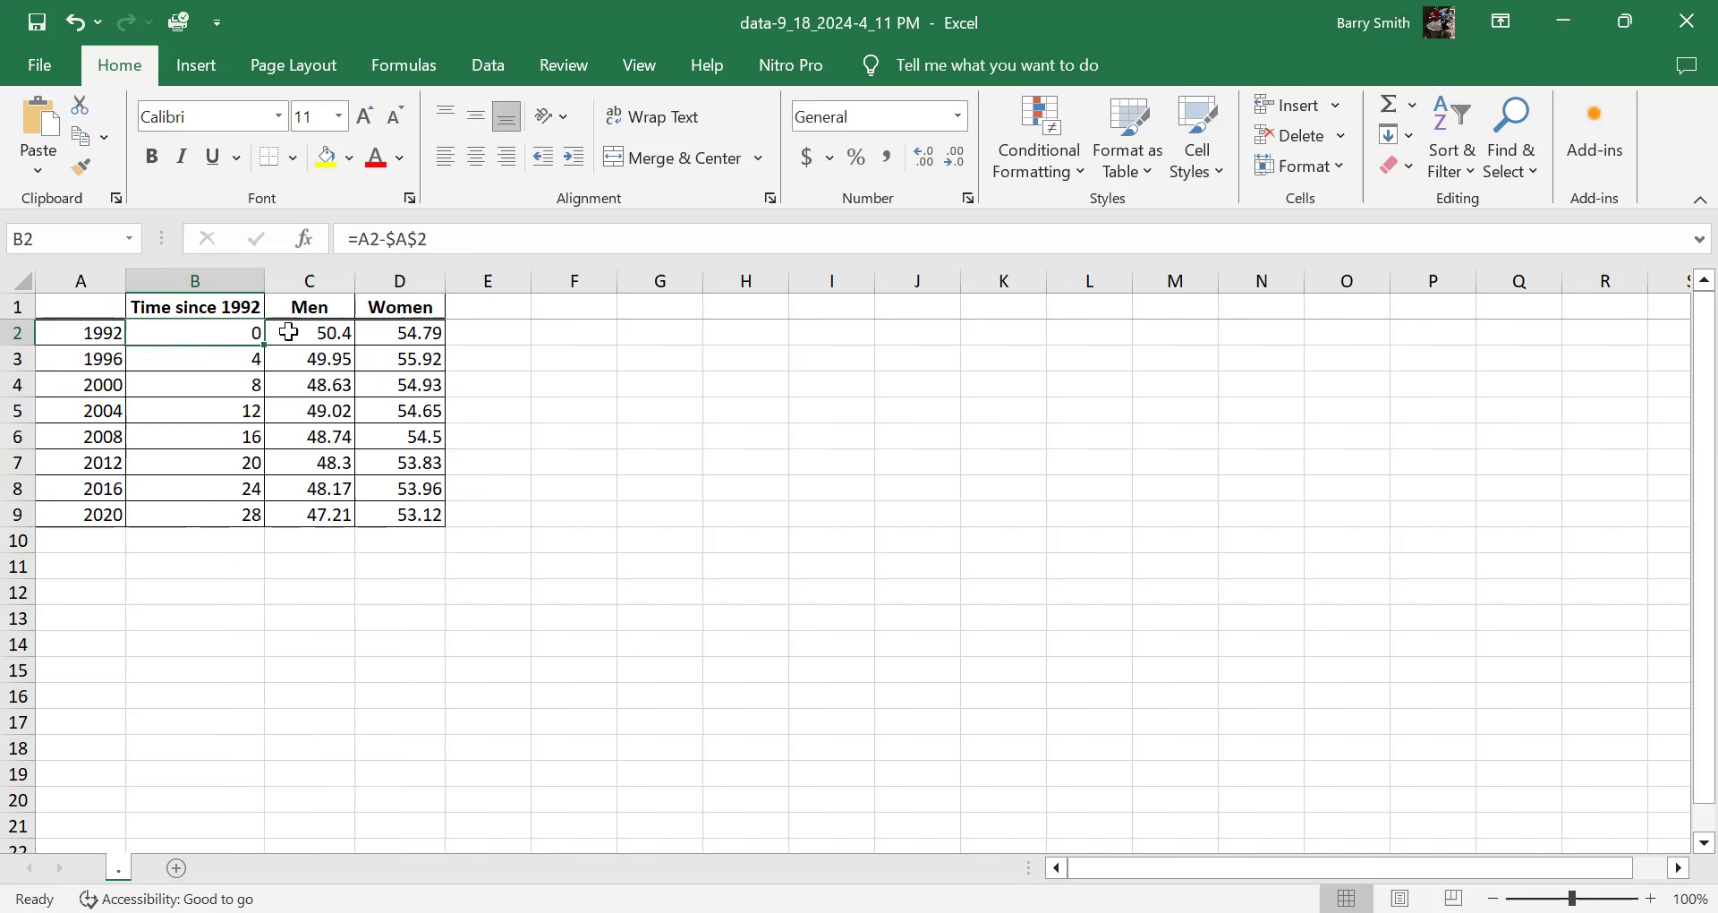
# Step: Insert a marker-only scatter chart of the times and both result columns from B2:D9
pyautogui.moveTo(223, 331); pyautogui.dragTo(431, 508)
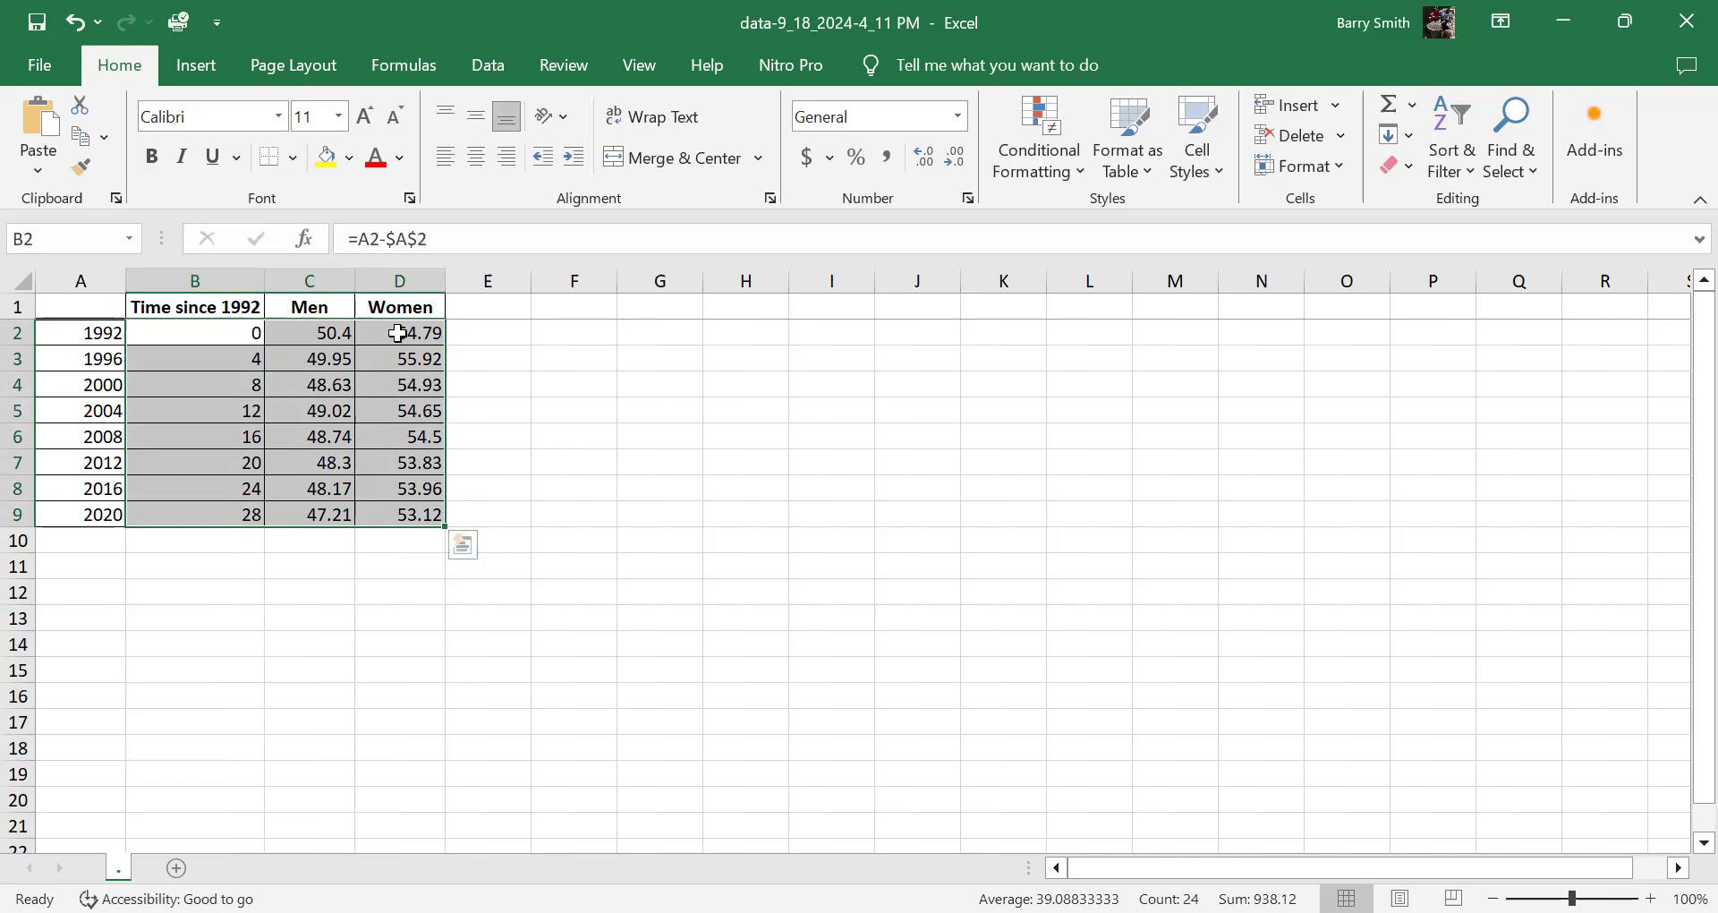
pyautogui.click(208, 64)
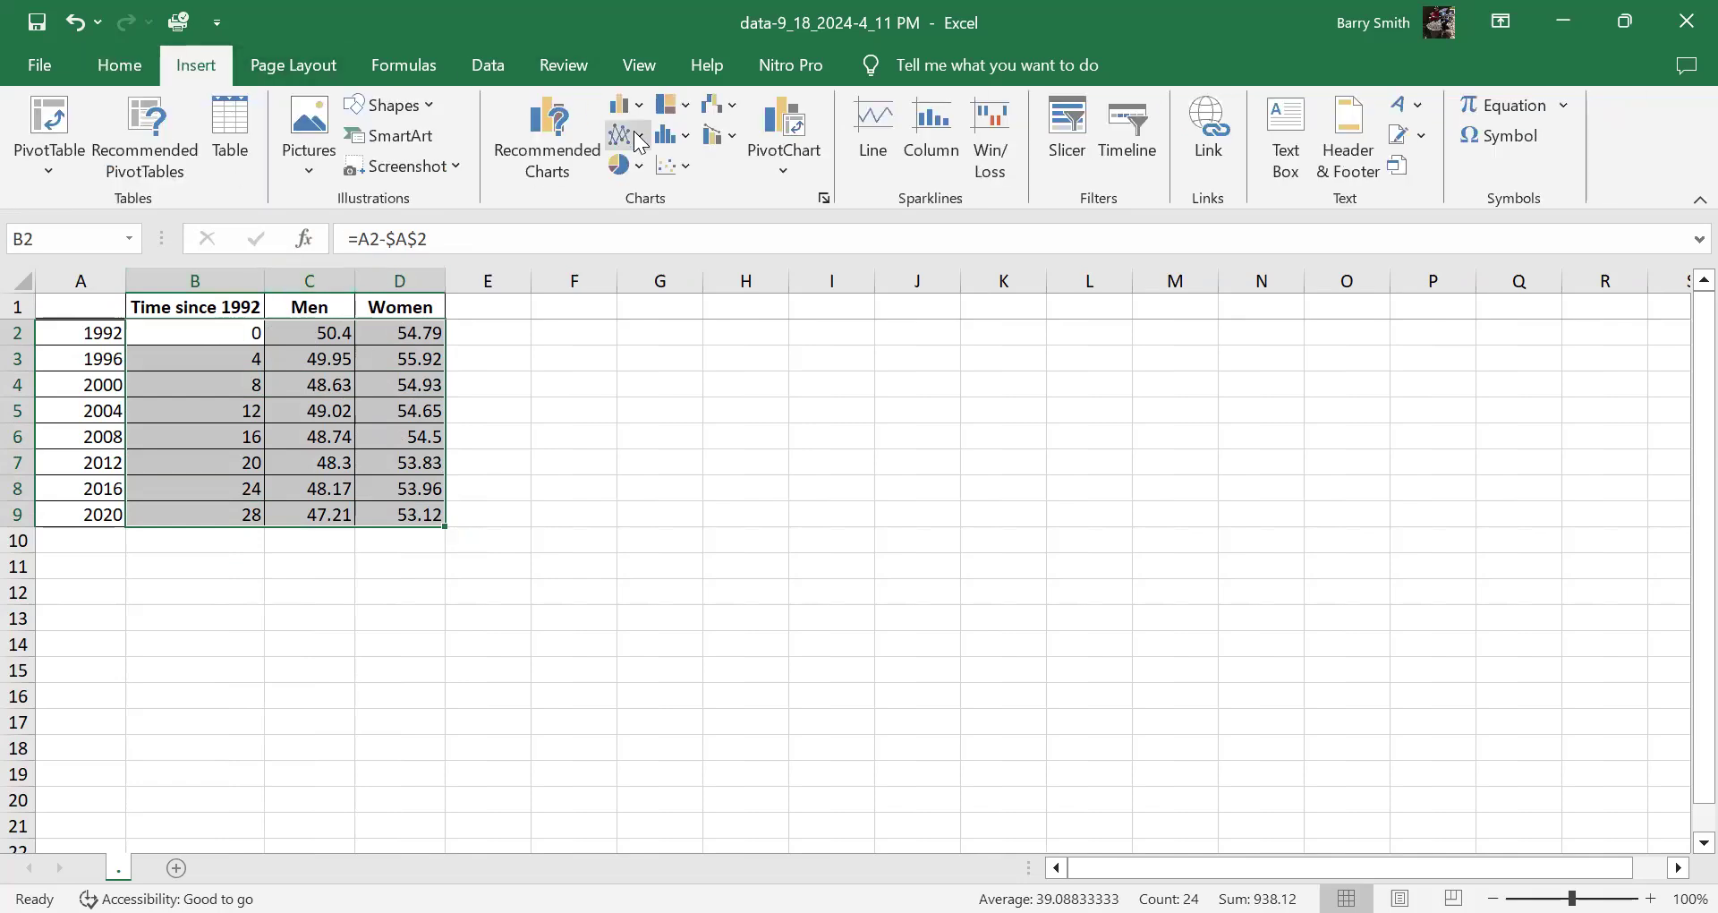
pyautogui.click(687, 164)
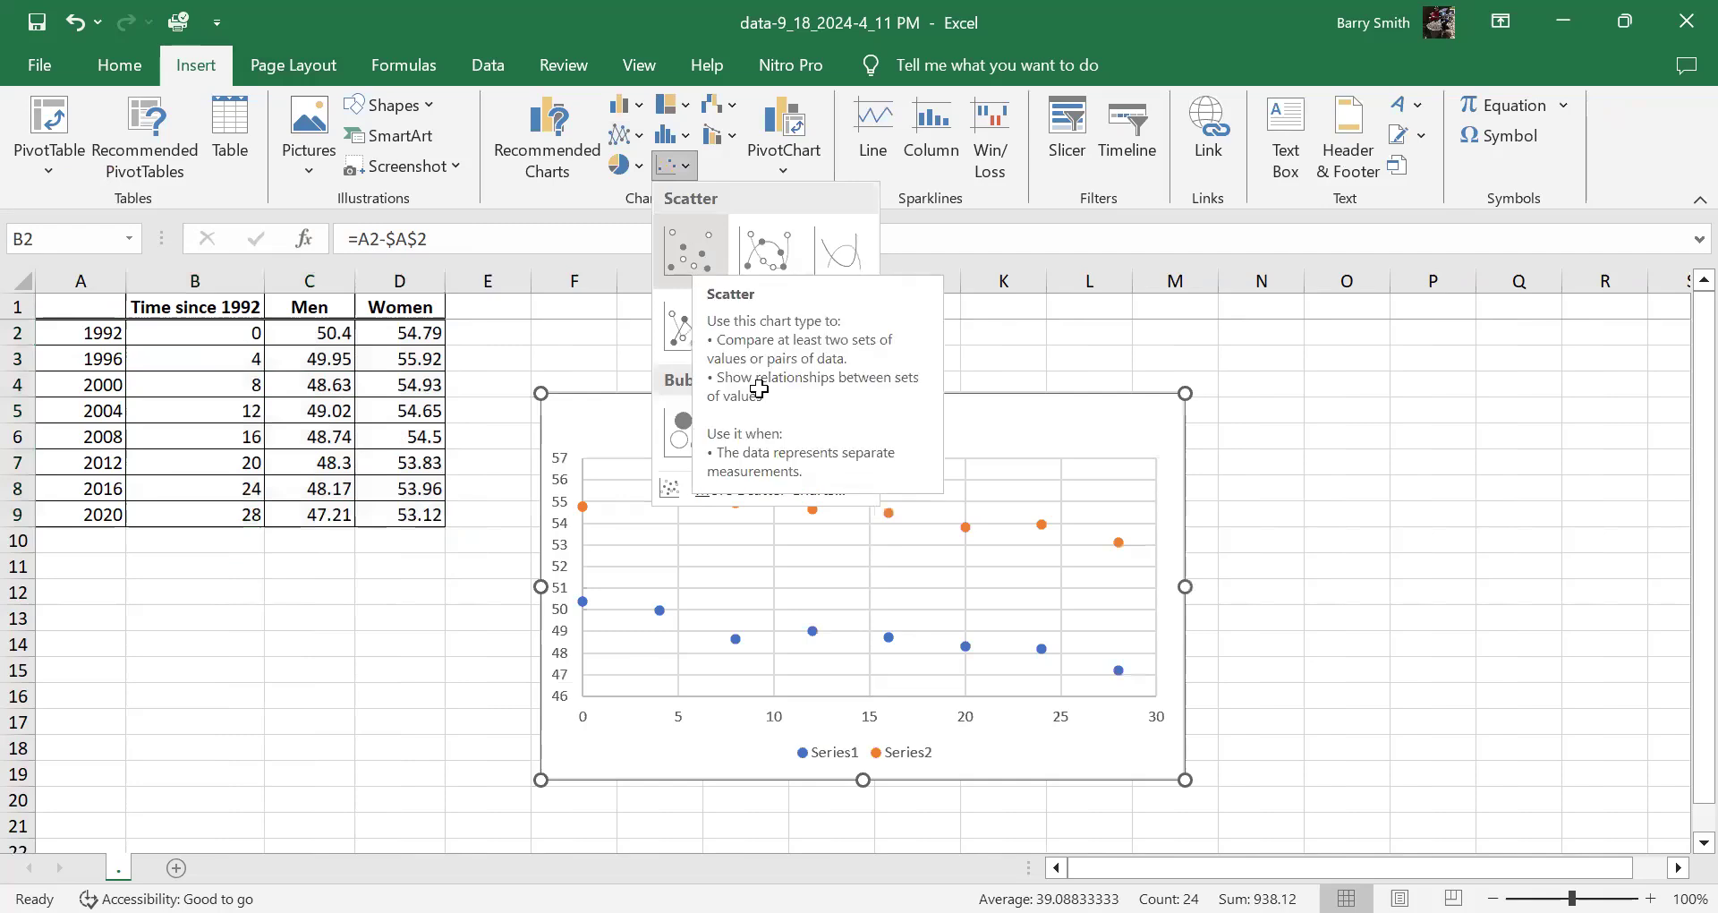
pyautogui.click(759, 389)
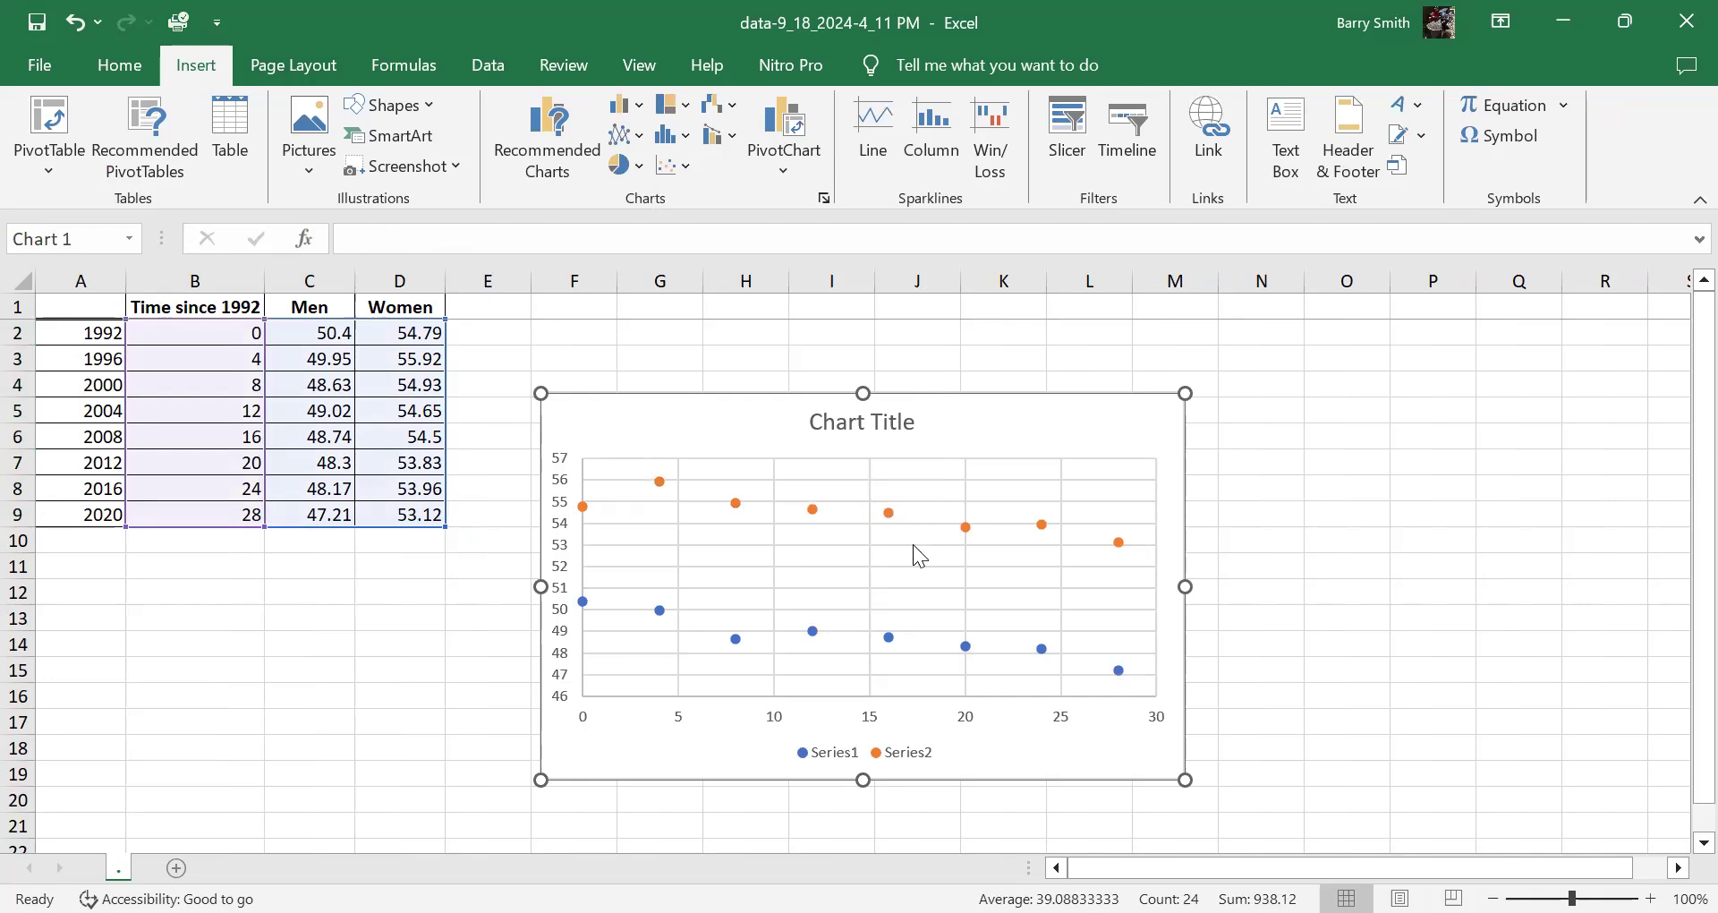
# Step: Add a linear trendline with equation and R-squared value to the women's series, and move its label above the line
pyautogui.moveTo(817, 512)
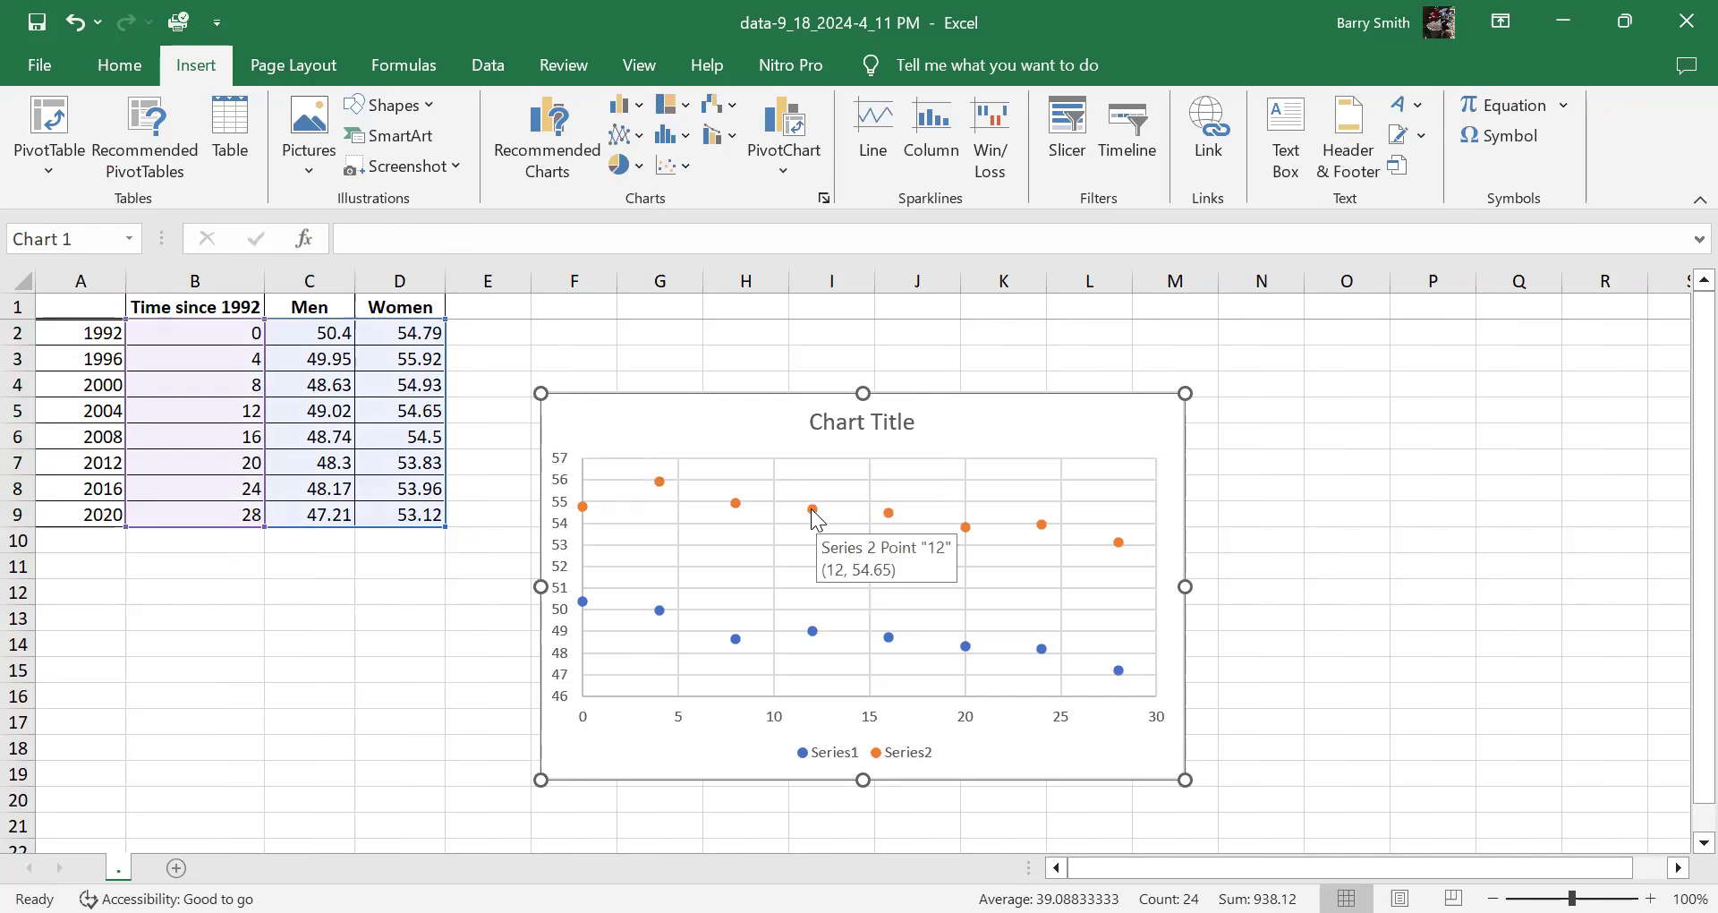
pyautogui.rightClick(817, 514)
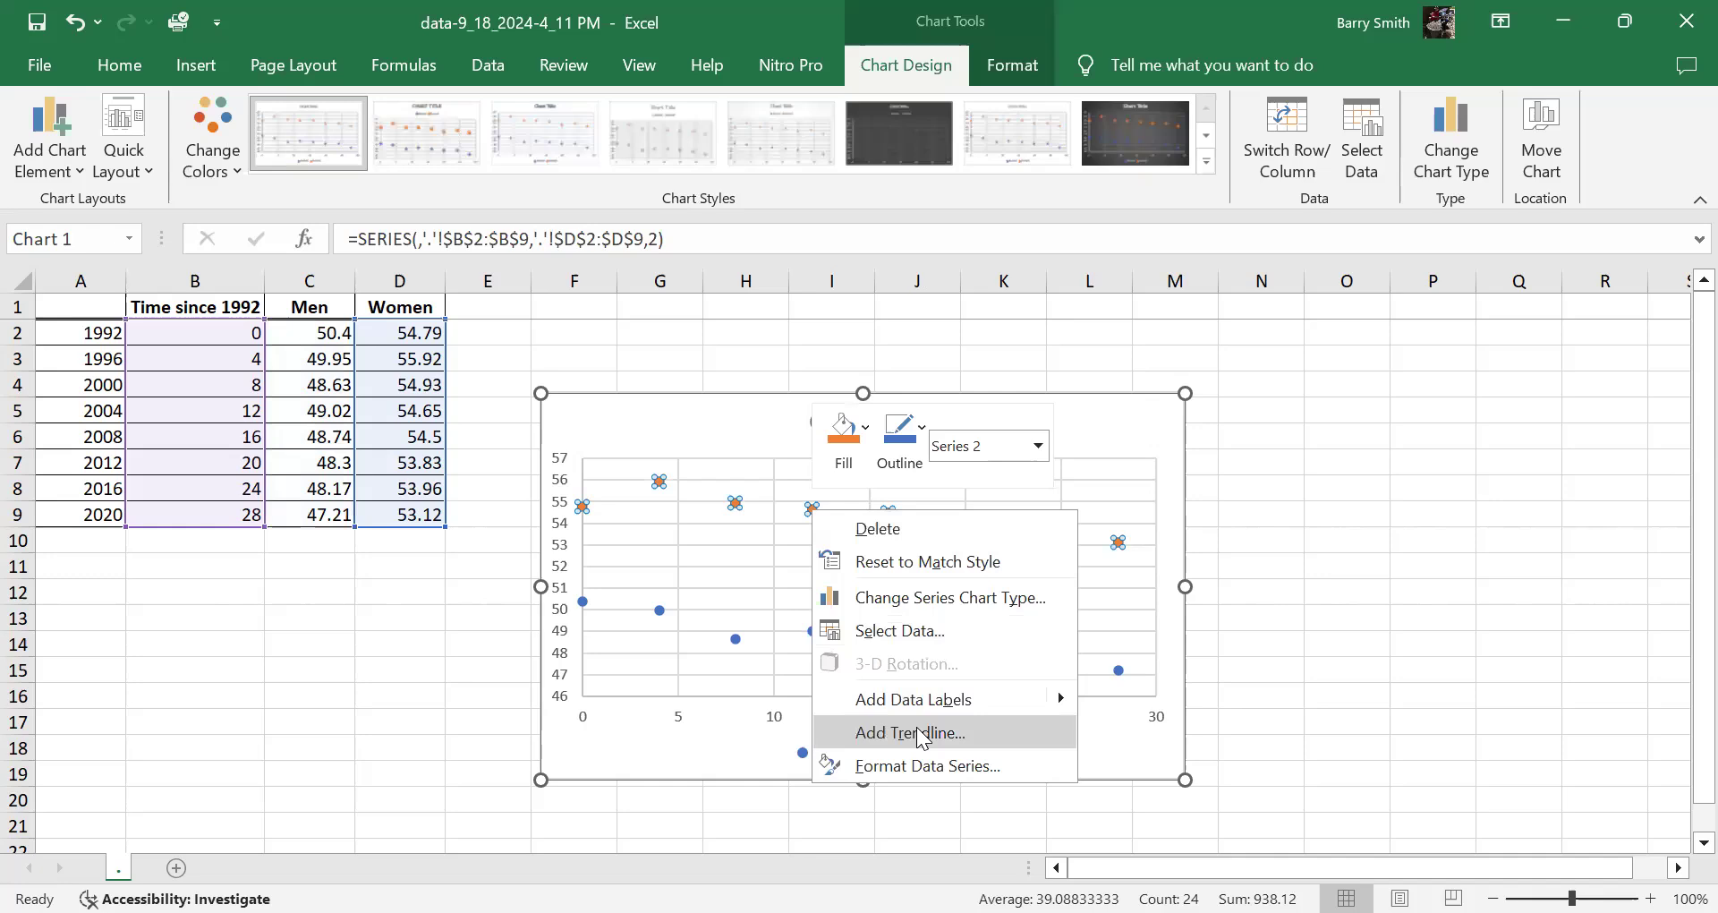
pyautogui.click(921, 735)
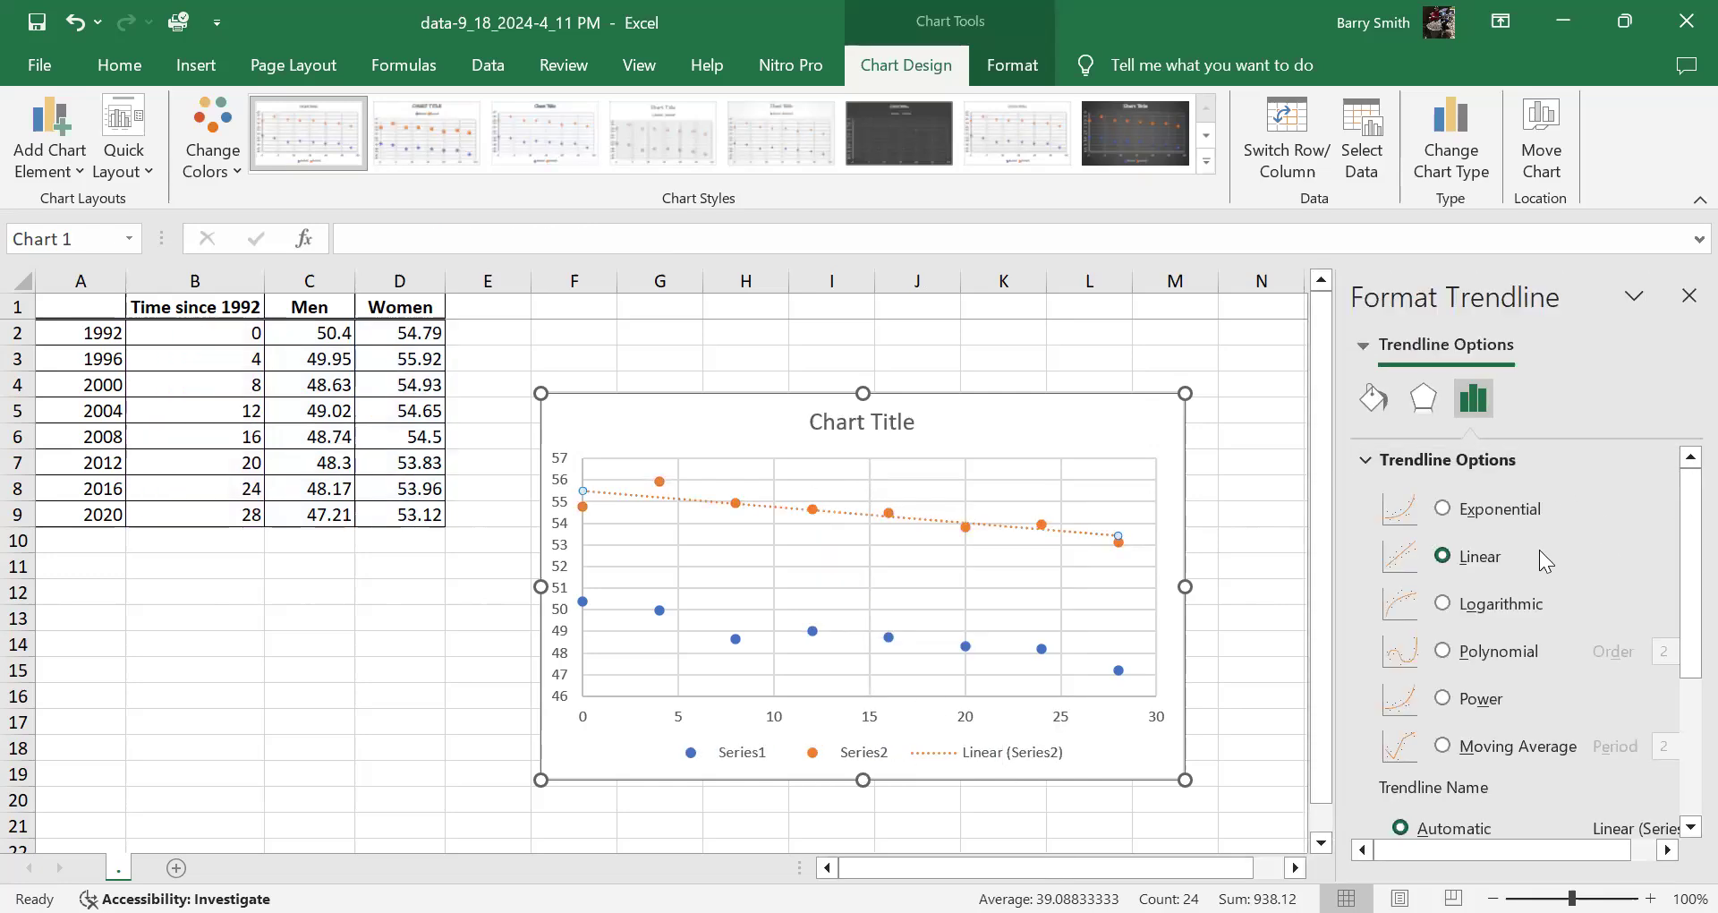
pyautogui.scroll(-4, 1539, 550)
pyautogui.click(1490, 784)
pyautogui.click(1492, 814)
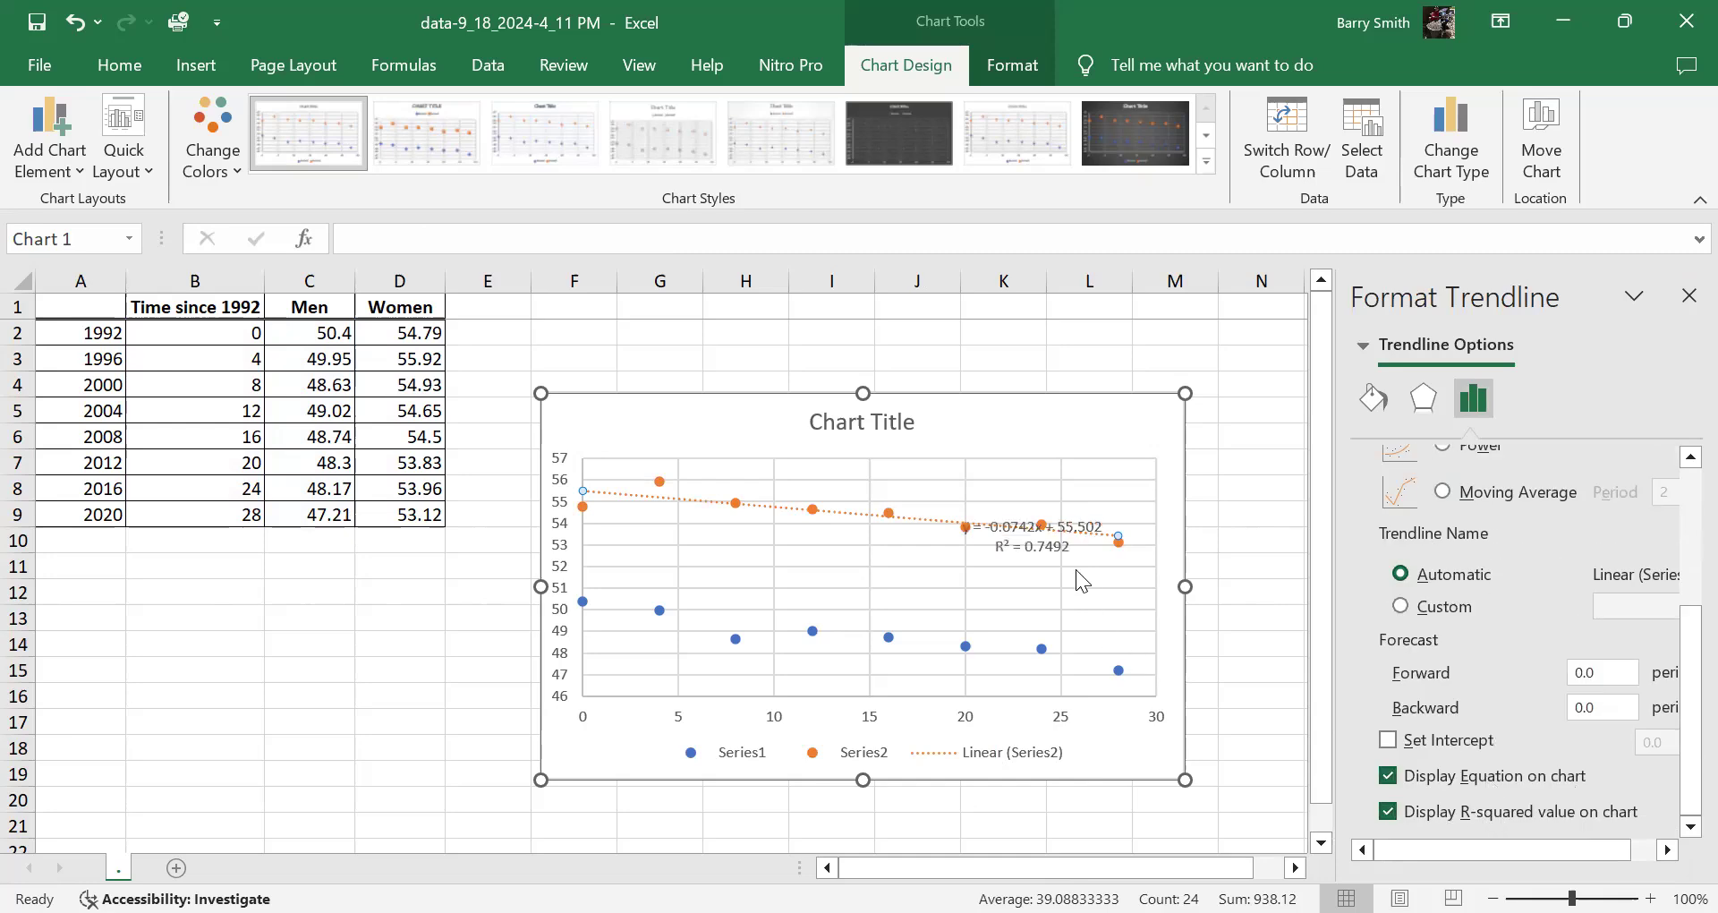
pyautogui.click(1051, 537)
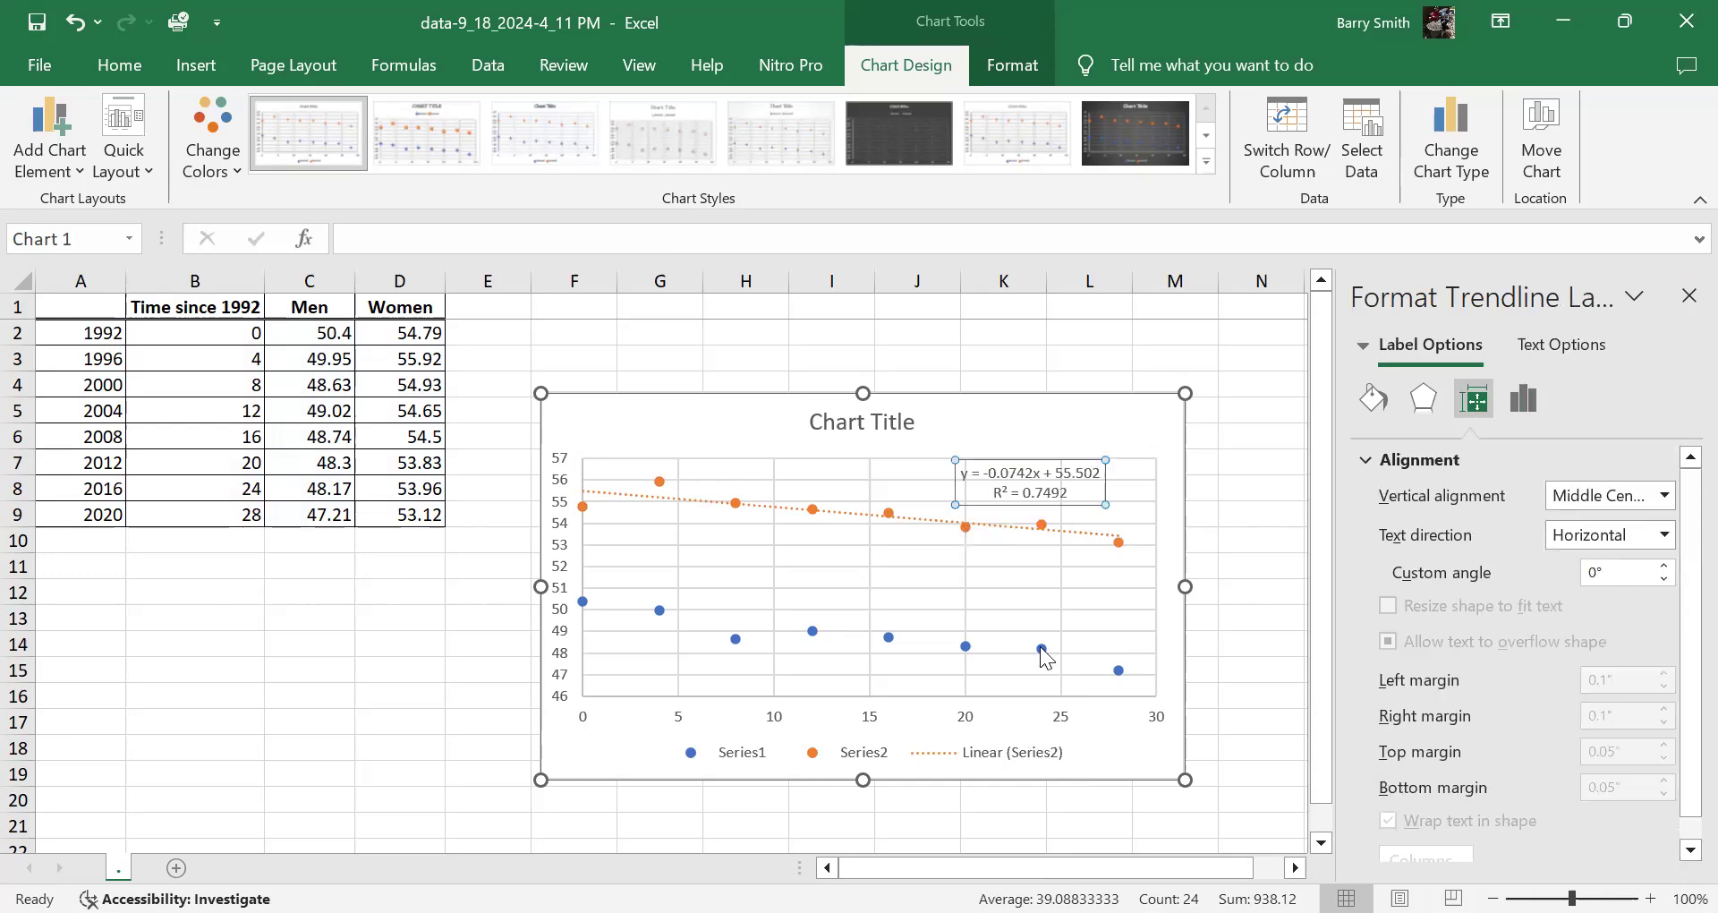
# Step: Add a linear trendline with equation and R-squared value to the men's series, and move its label above the line
pyautogui.moveTo(1043, 650)
pyautogui.rightClick(1041, 649)
pyautogui.click(1110, 596)
pyautogui.scroll(-5, 1534, 649)
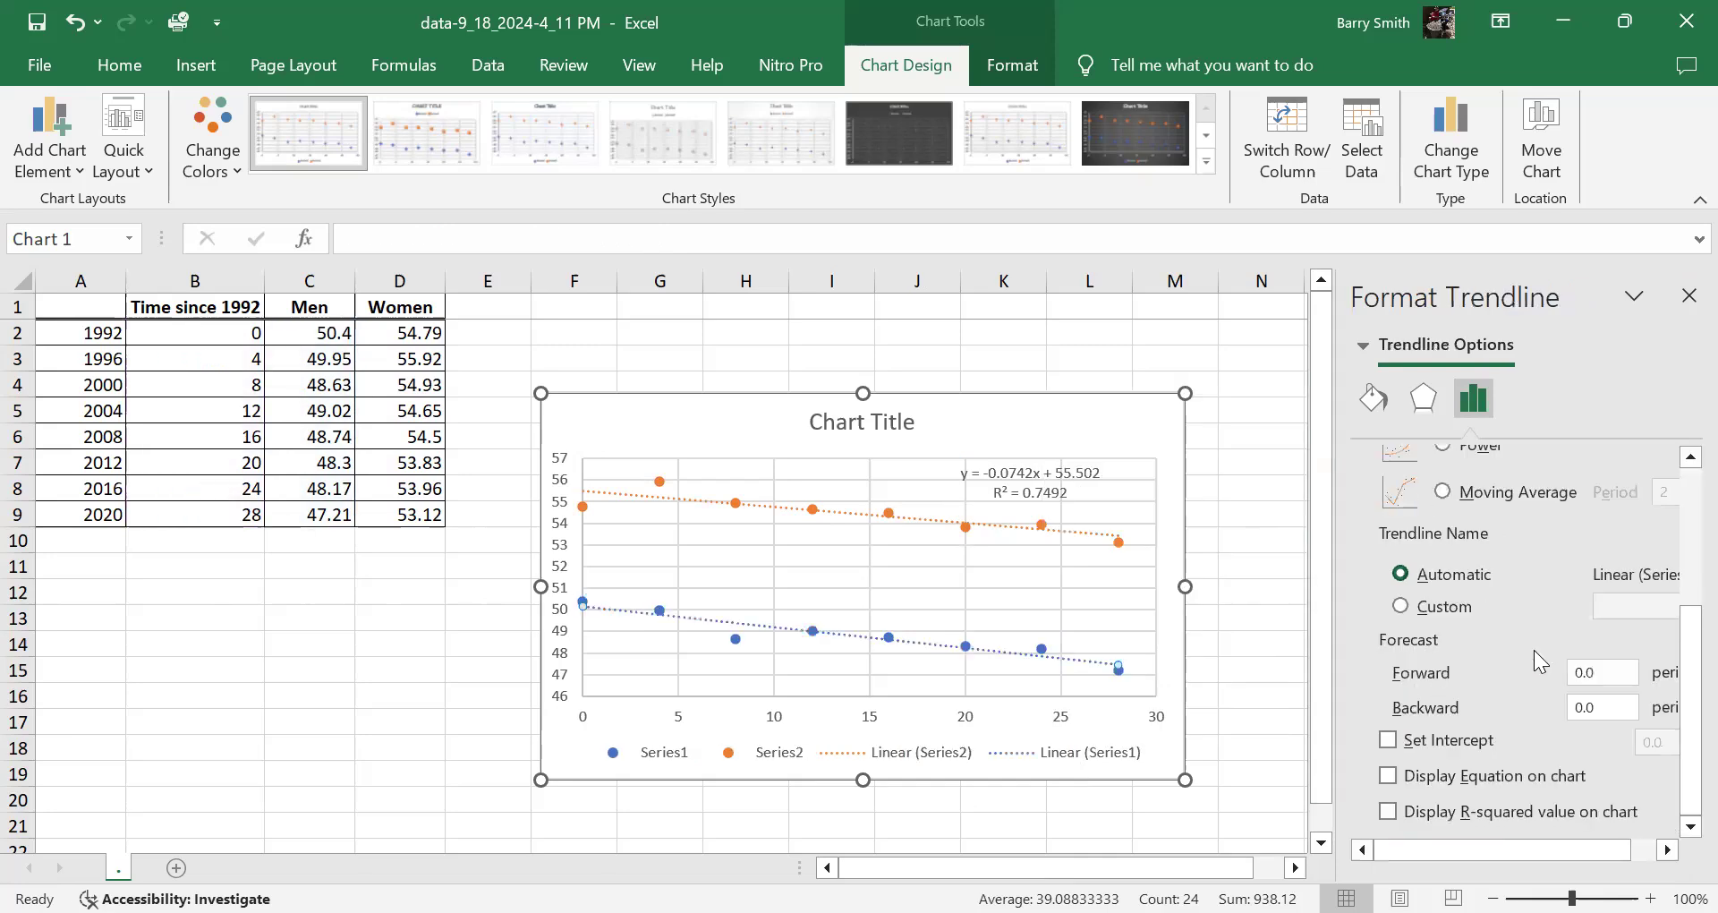
pyautogui.click(1496, 777)
pyautogui.click(1503, 810)
pyautogui.moveTo(1054, 671); pyautogui.dragTo(1034, 609)
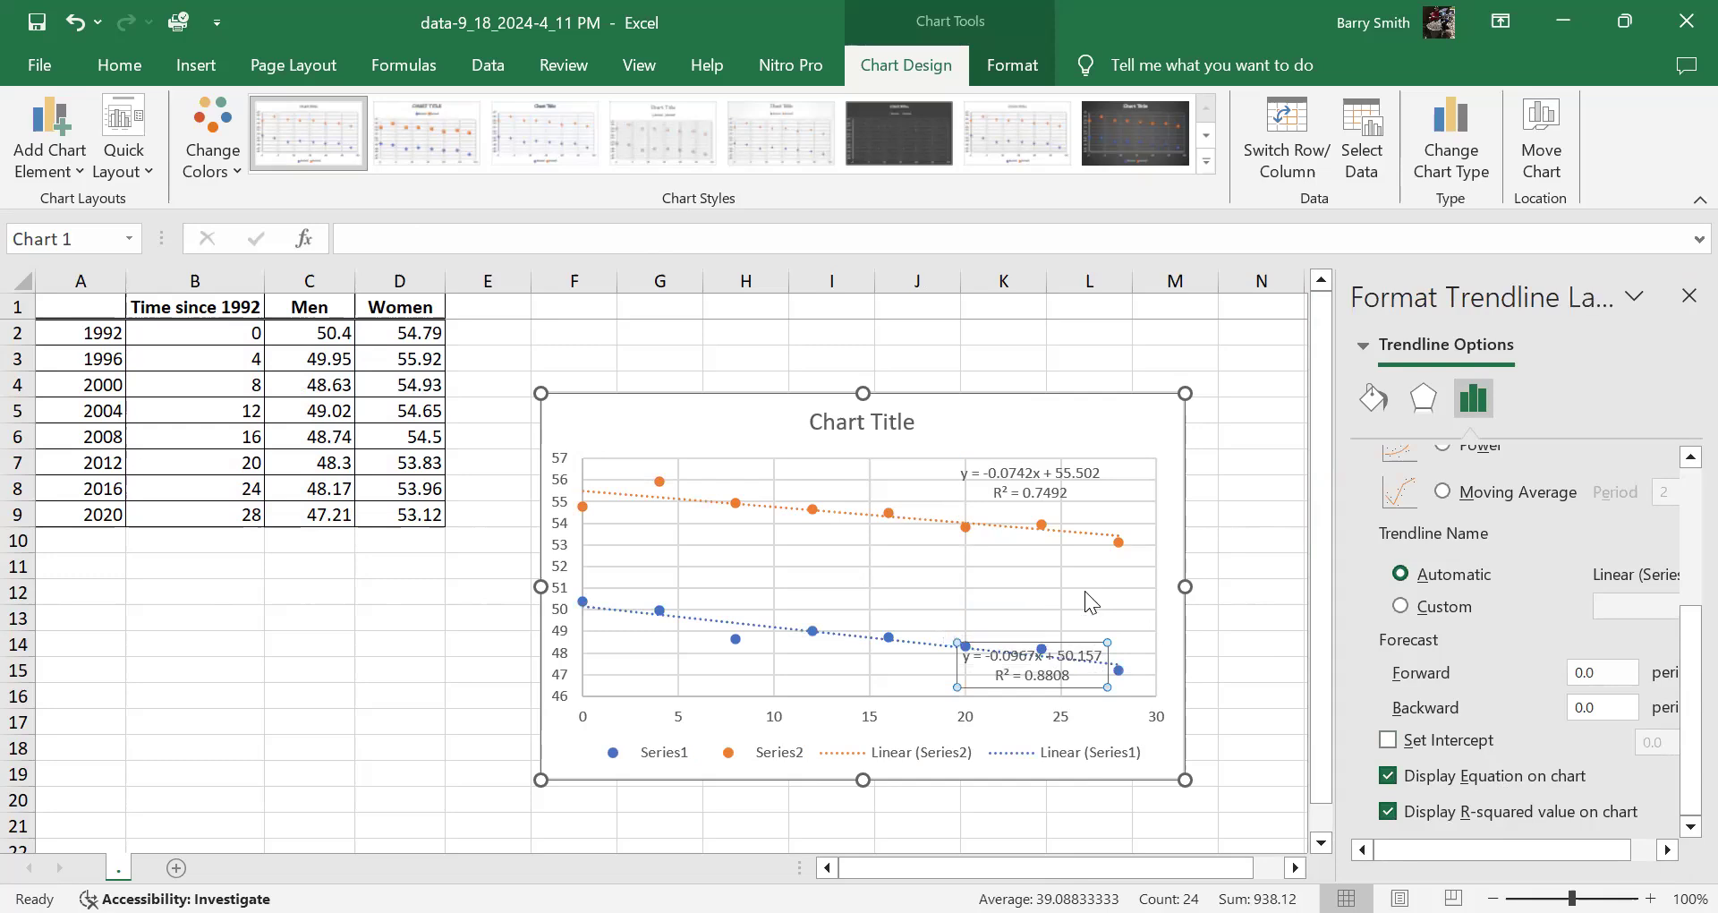
# Step: Move the chart over the lower data rows in columns A to G and restore the workbook window to its smaller size
pyautogui.moveTo(704, 407); pyautogui.dragTo(216, 451)
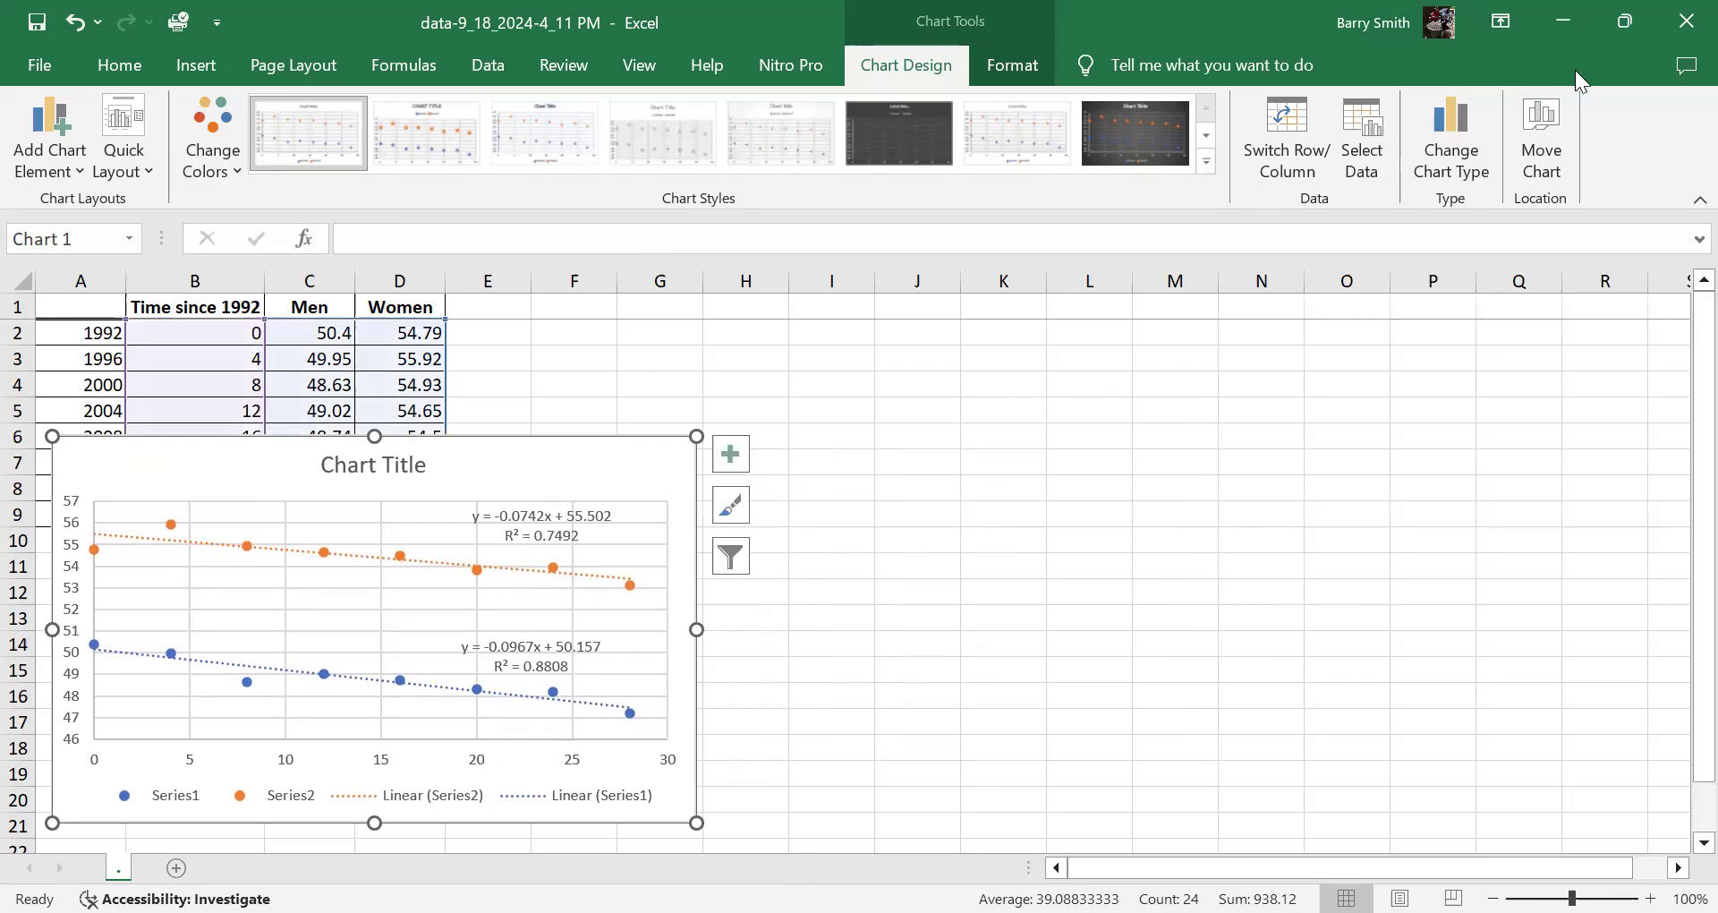
pyautogui.click(1625, 21)
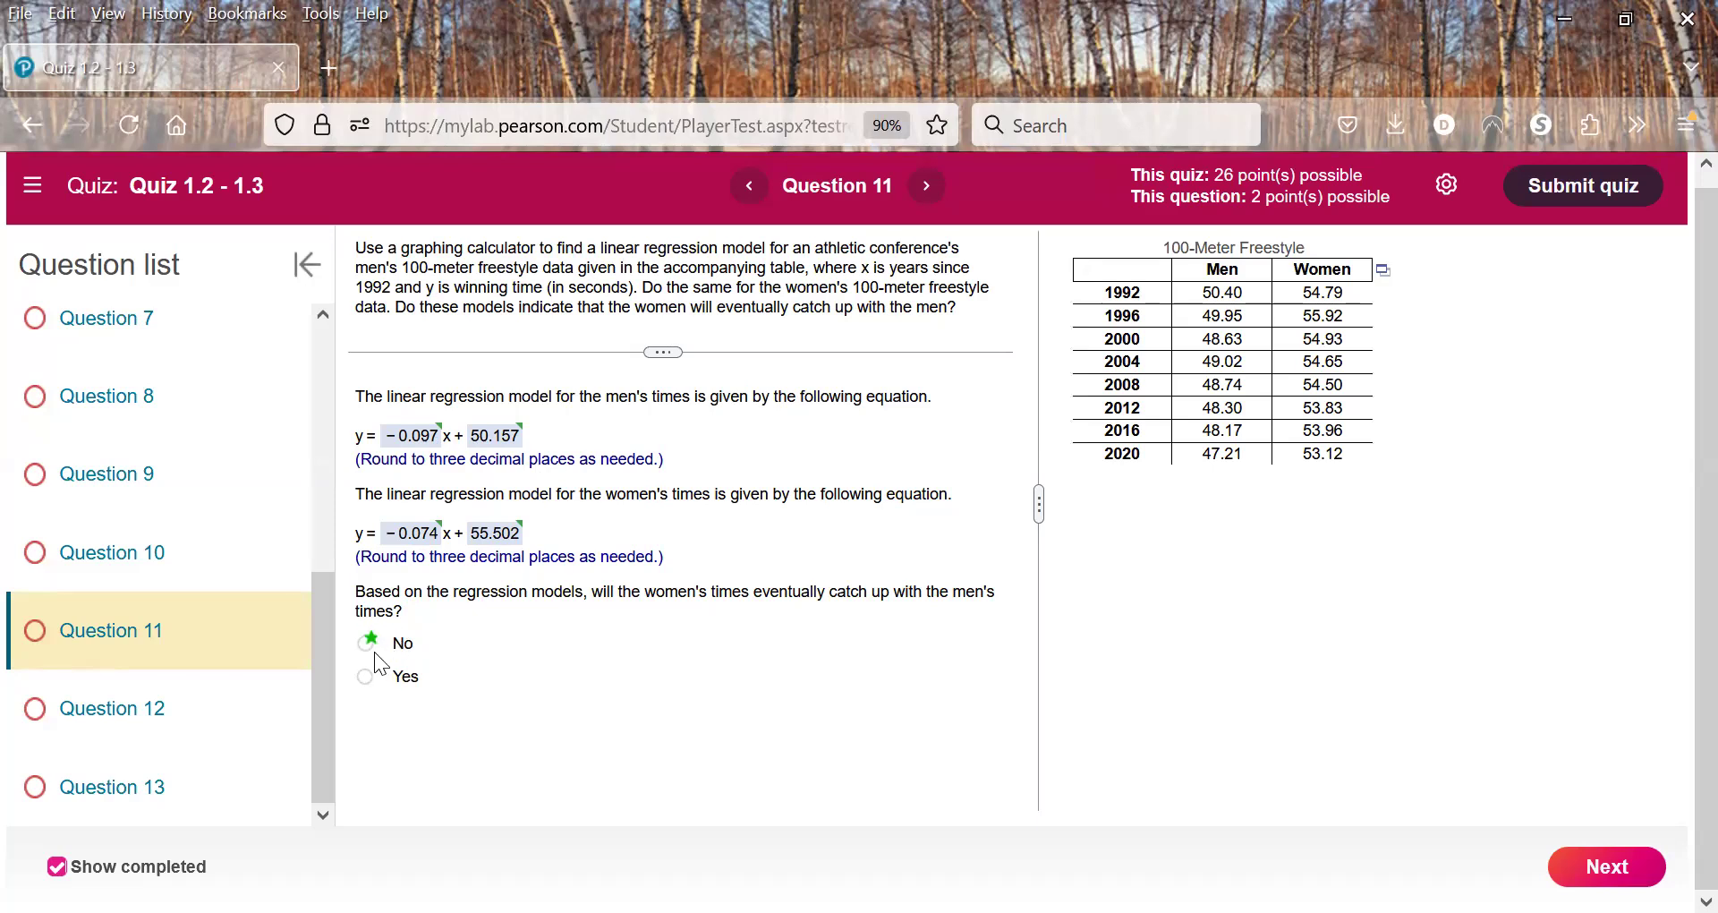
# Step: In the browser quiz, go to Question 13, highlight what x stands for in both models, and open its corn price table in Excel
pyautogui.click(190, 799)
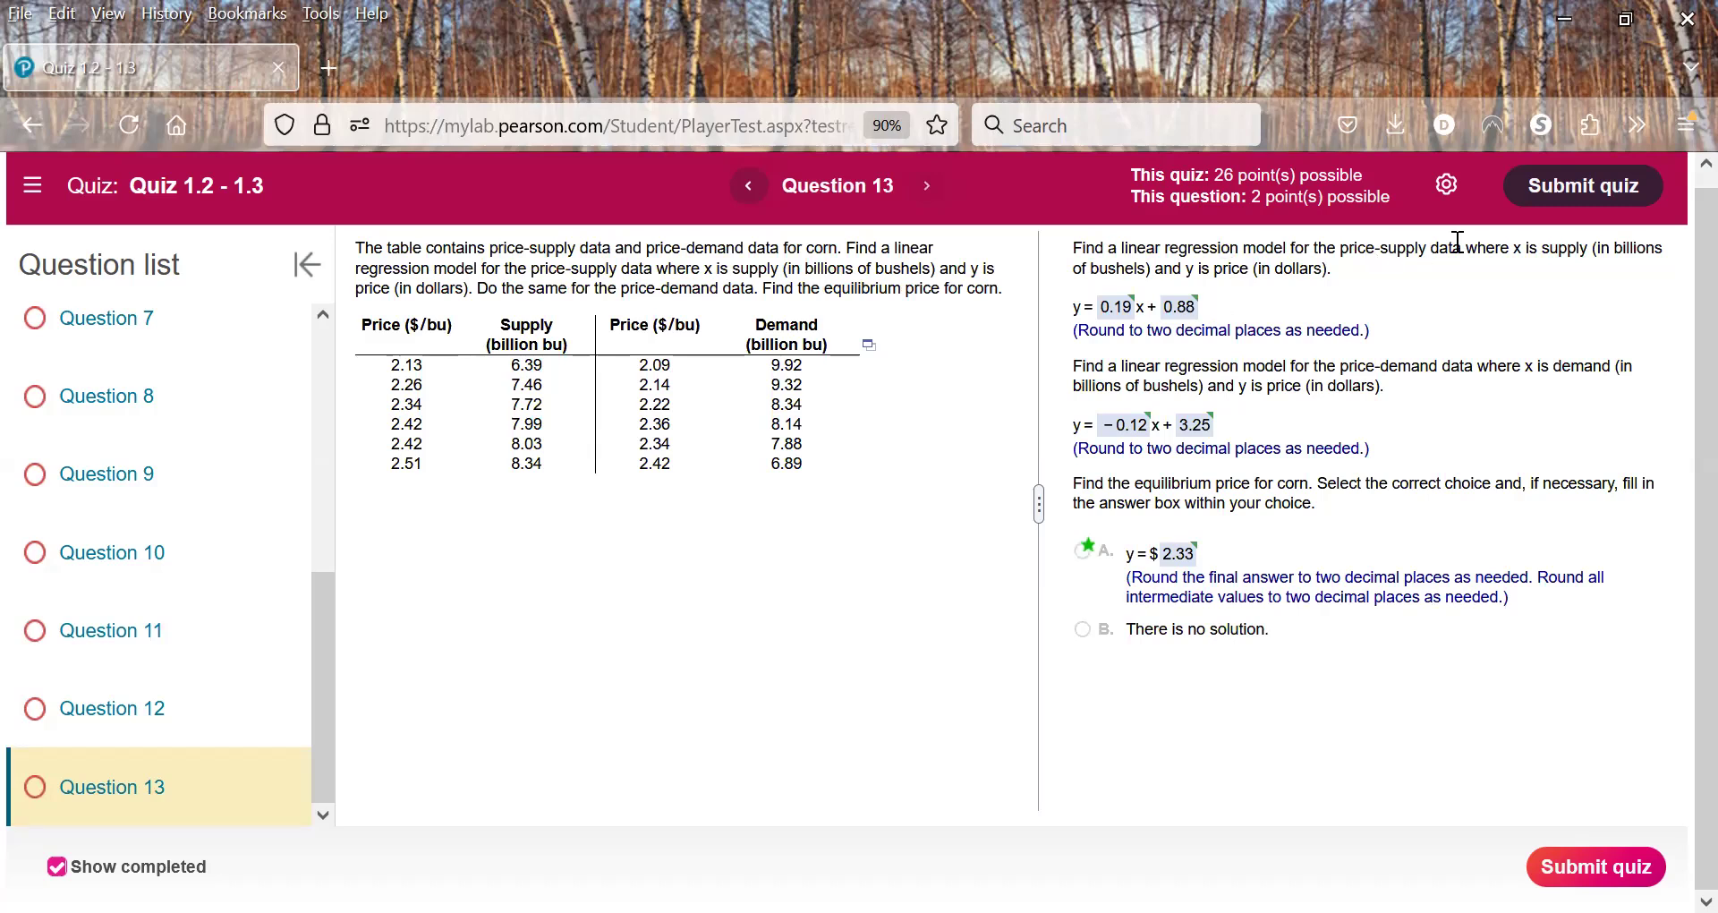
pyautogui.moveTo(1525, 248); pyautogui.dragTo(1585, 250)
pyautogui.moveTo(1525, 368); pyautogui.dragTo(1602, 367)
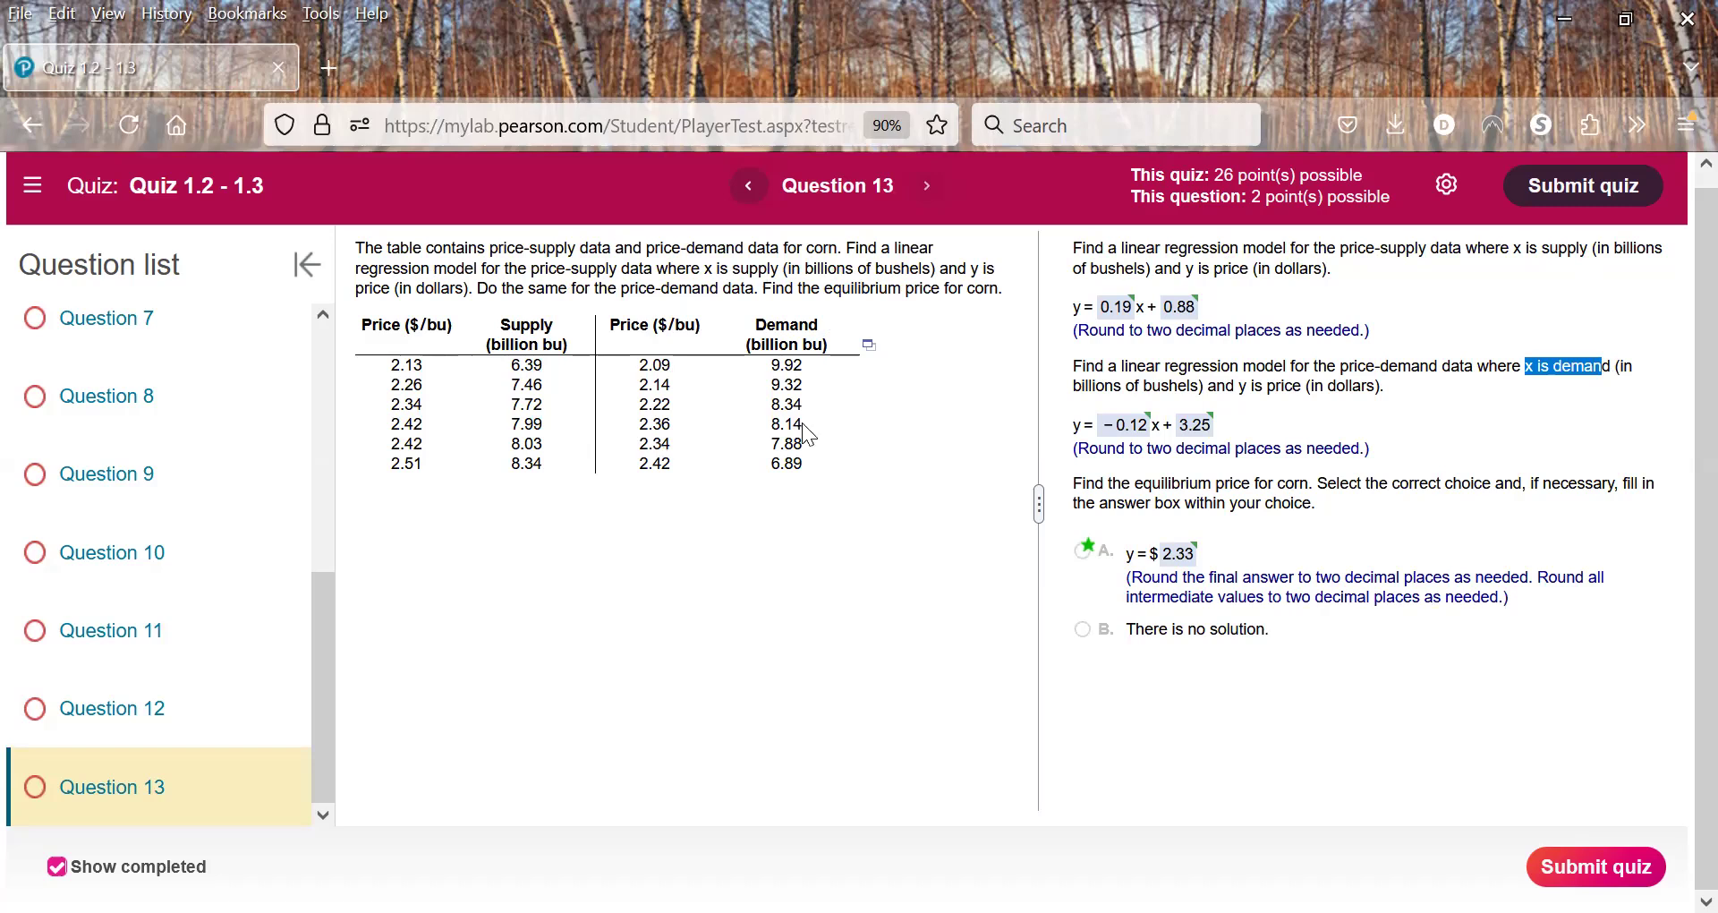
pyautogui.click(868, 345)
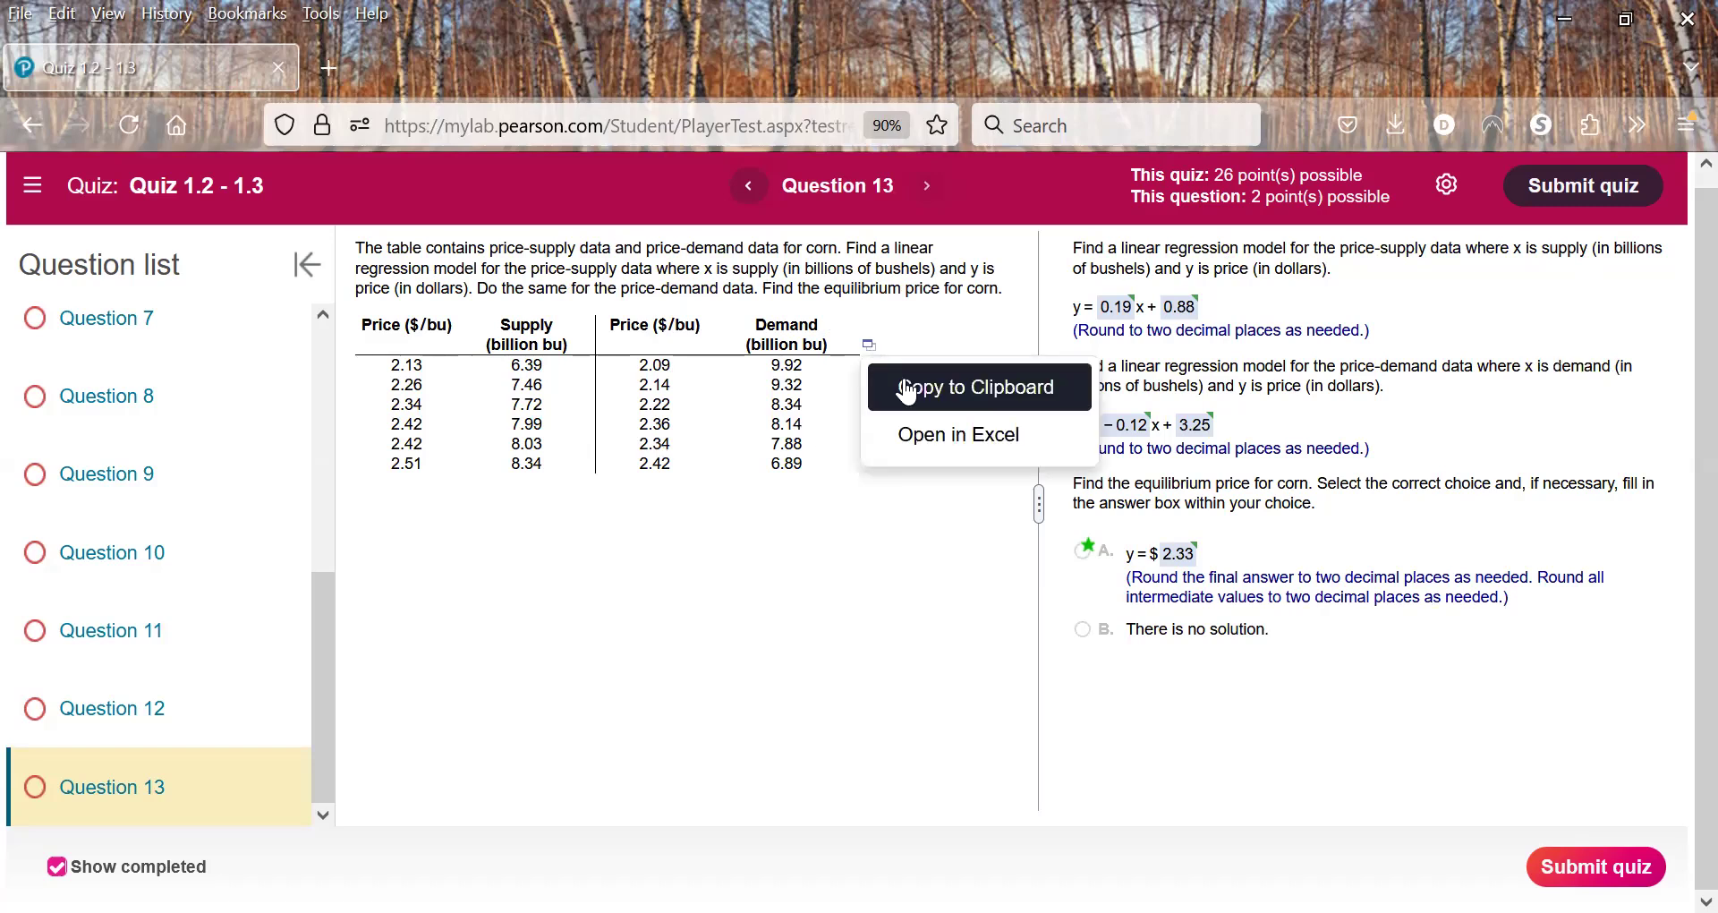
pyautogui.click(922, 427)
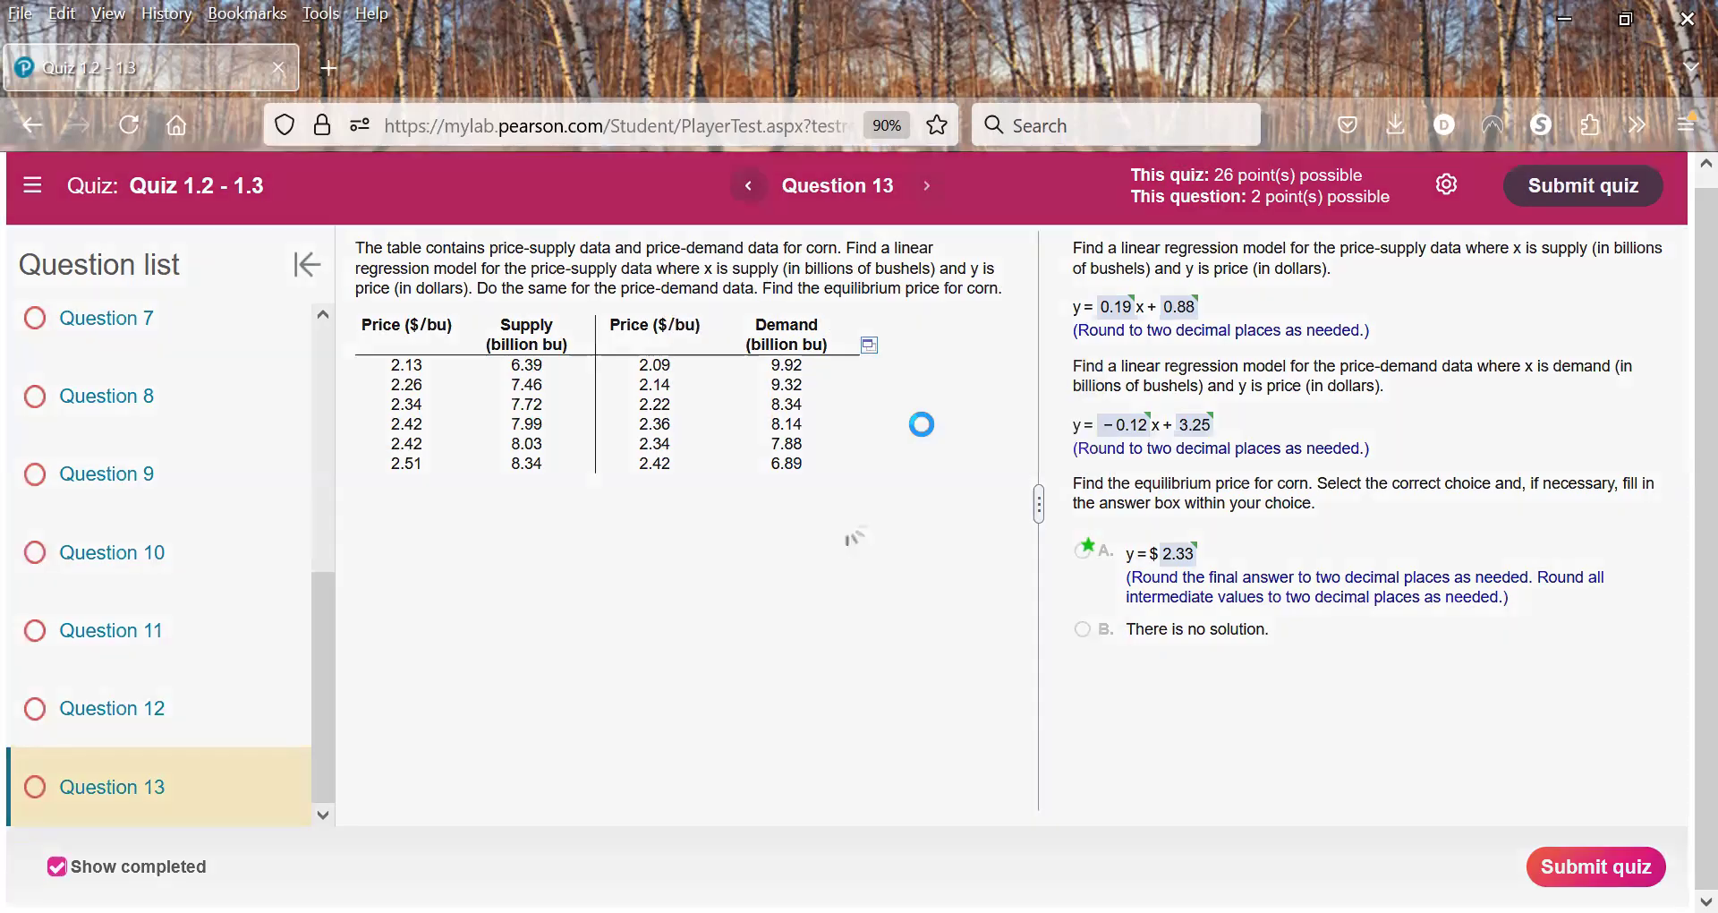
pyautogui.click(982, 190)
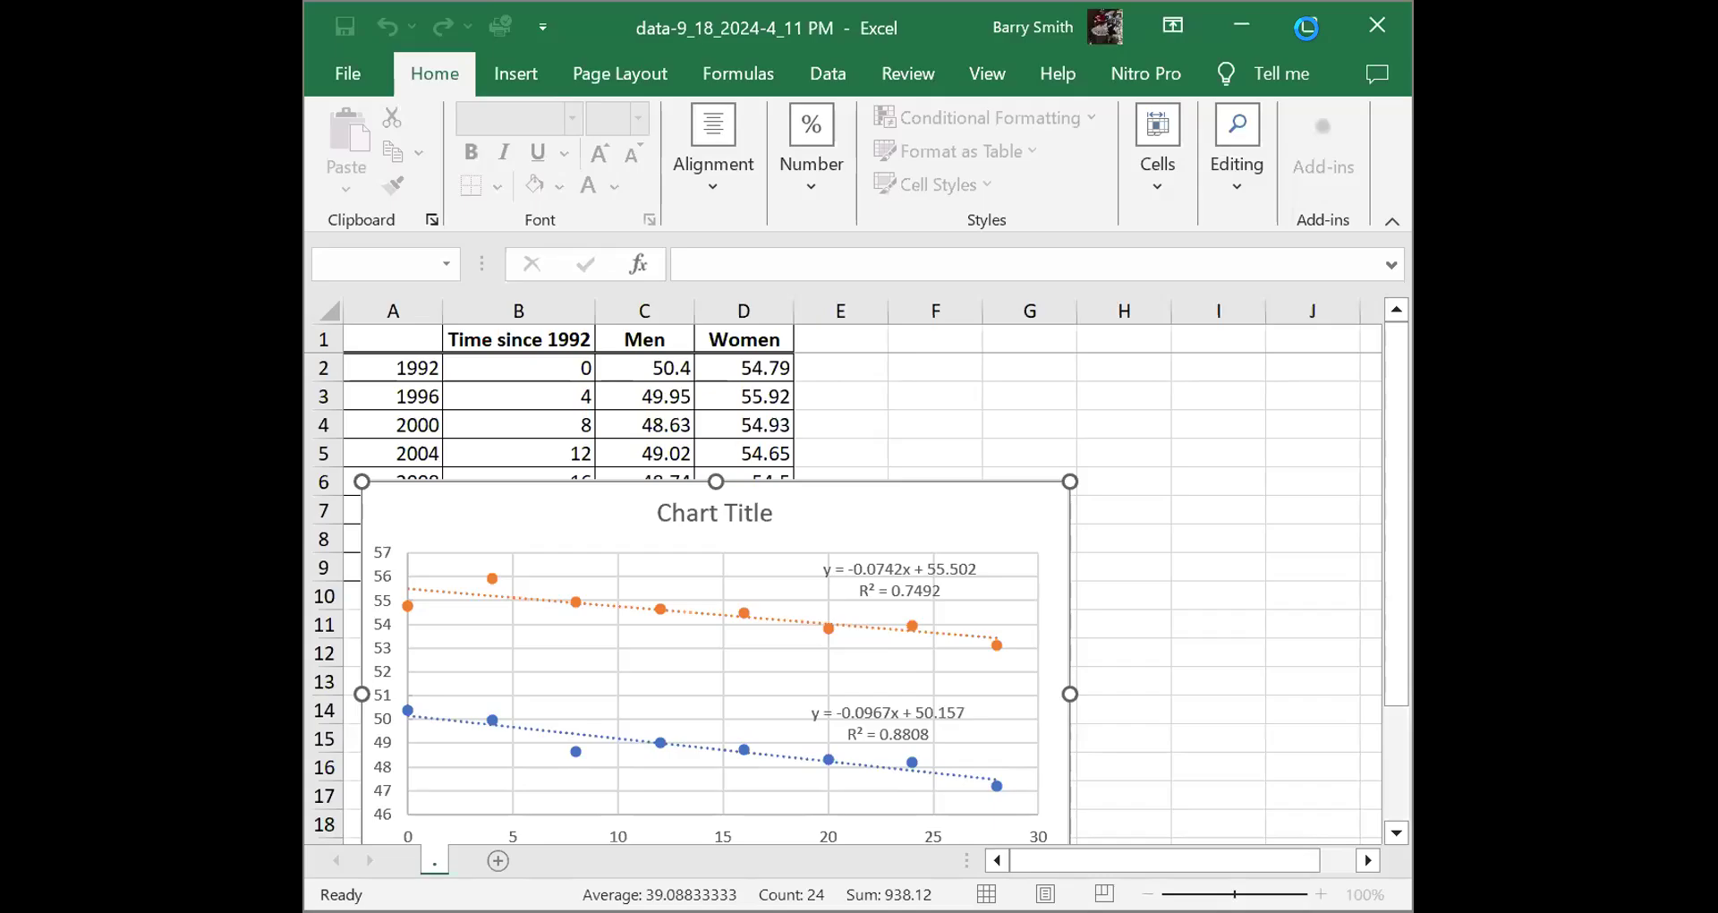
# Step: Maximize the swimming-times workbook and close it, leaving the corn price workbook in view
pyautogui.click(1307, 27)
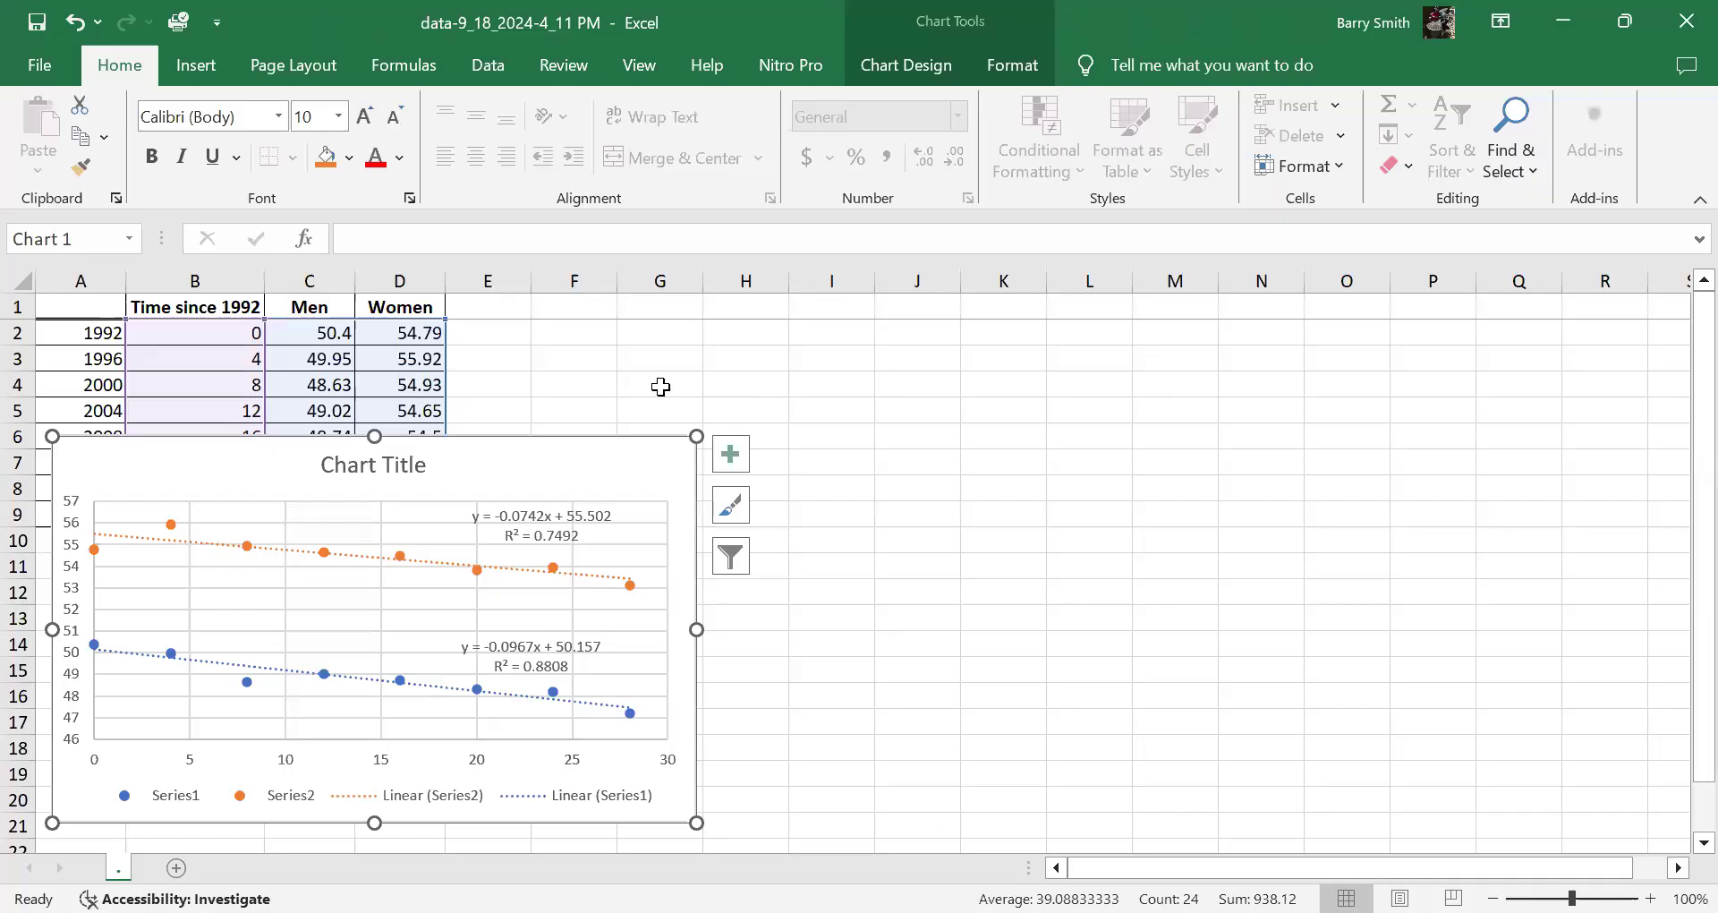
pyautogui.click(1686, 21)
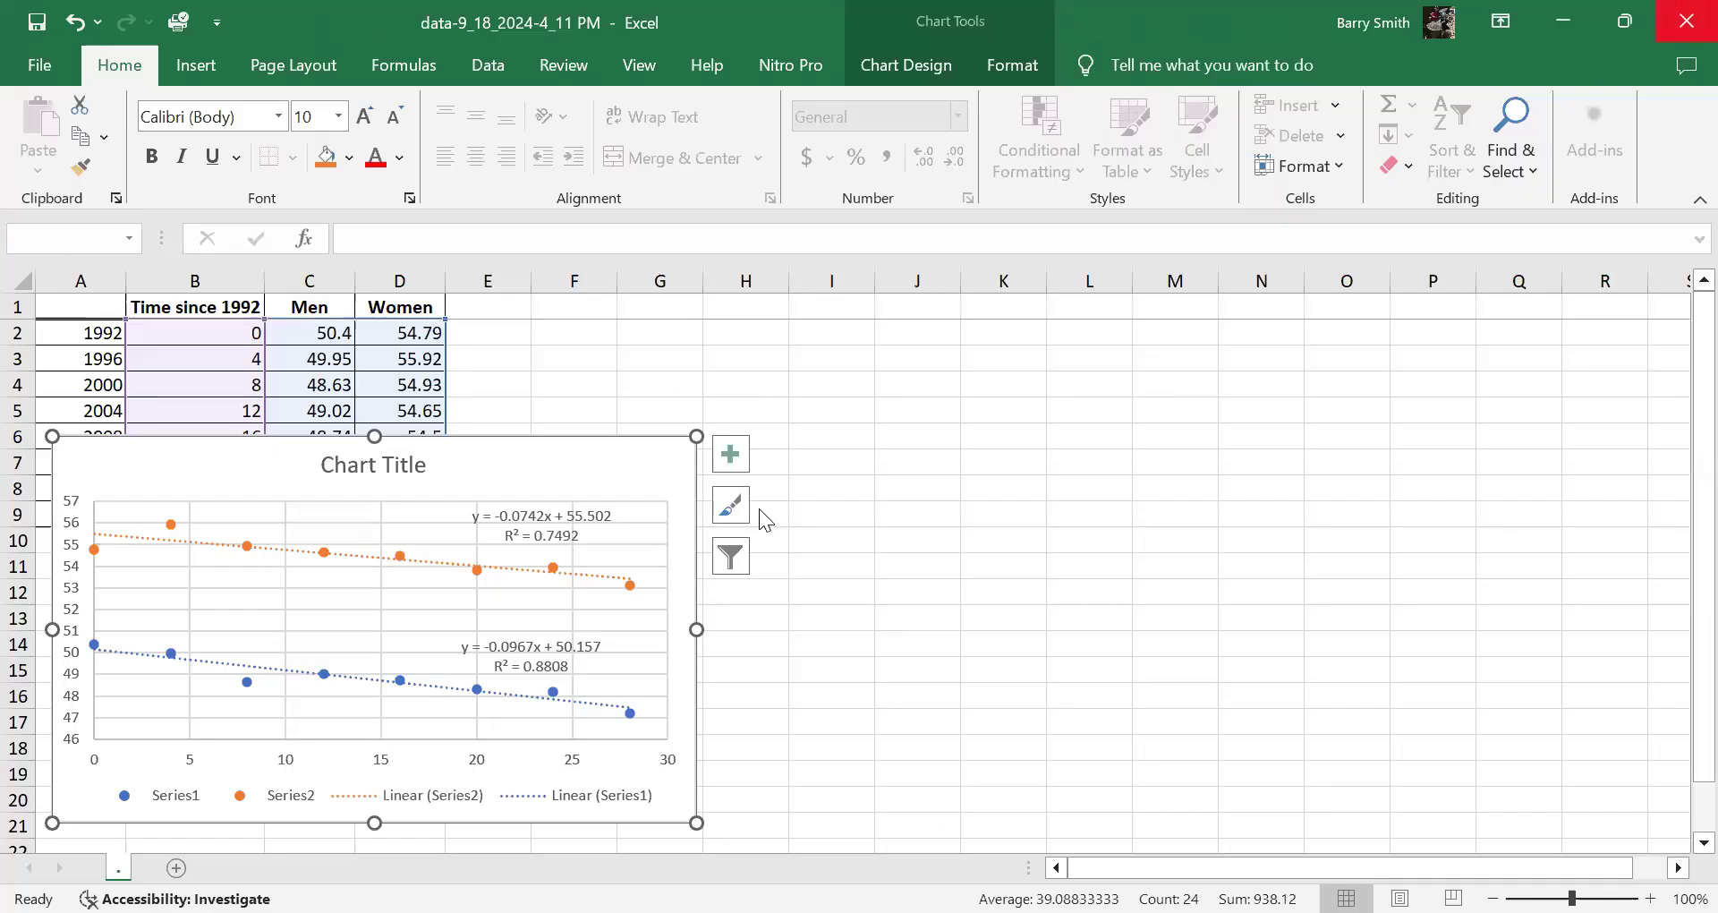
pyautogui.click(951, 662)
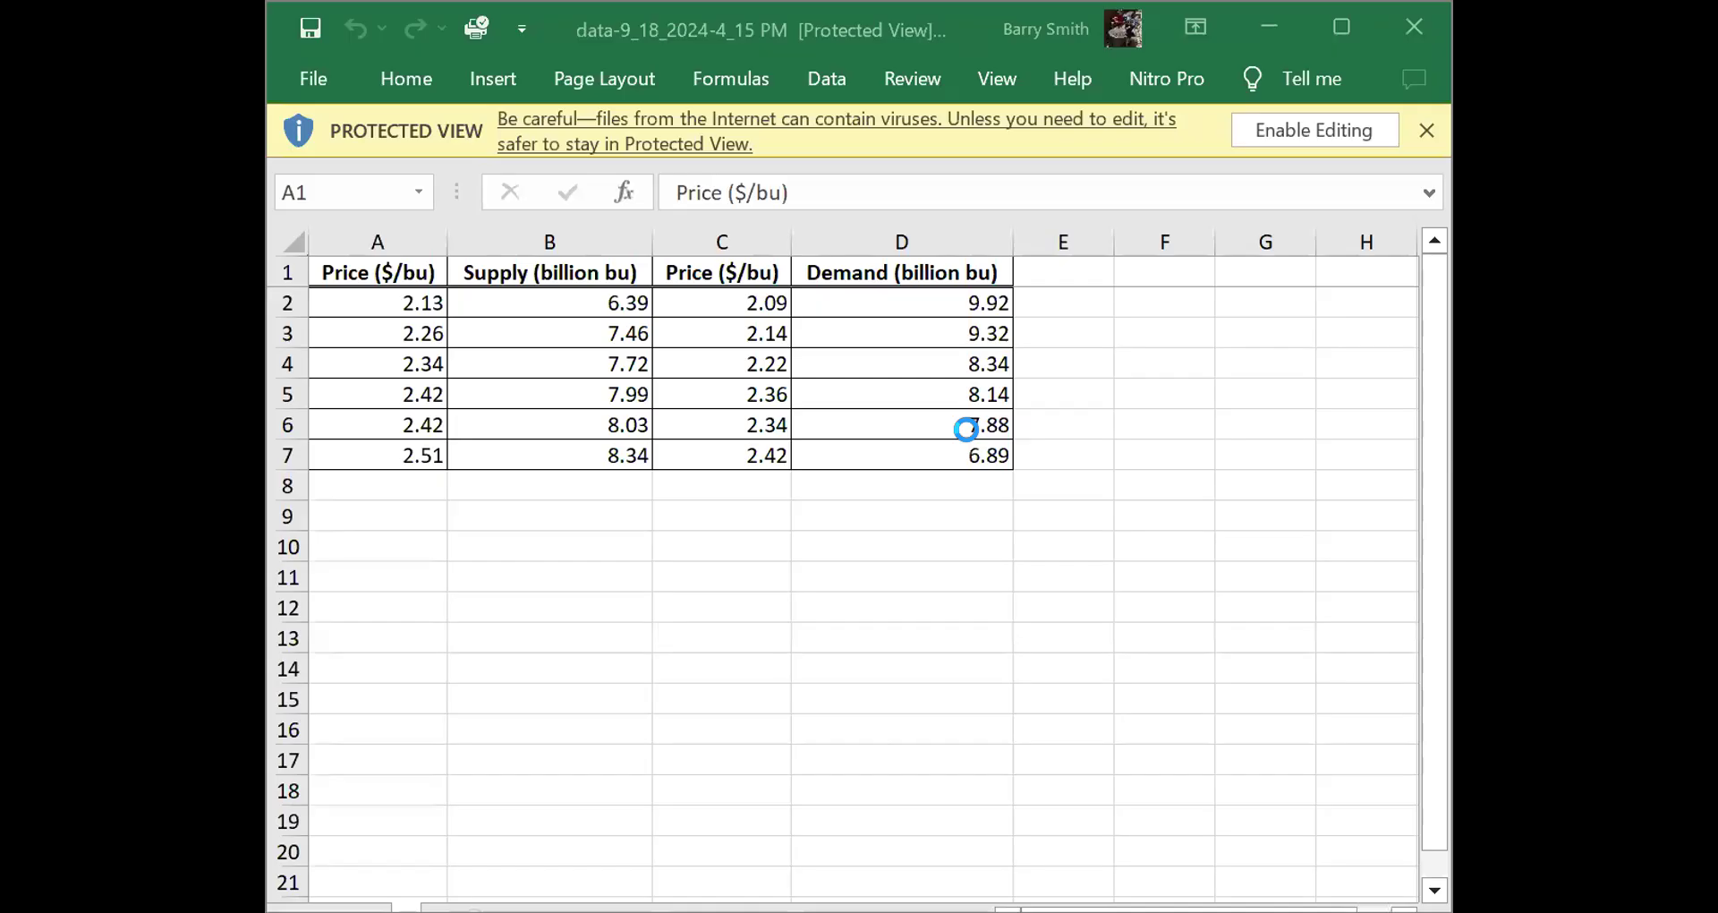
# Step: Maximize the corn price workbook with editing enabled and move the Supply column ahead of the first Price column
pyautogui.click(1341, 28)
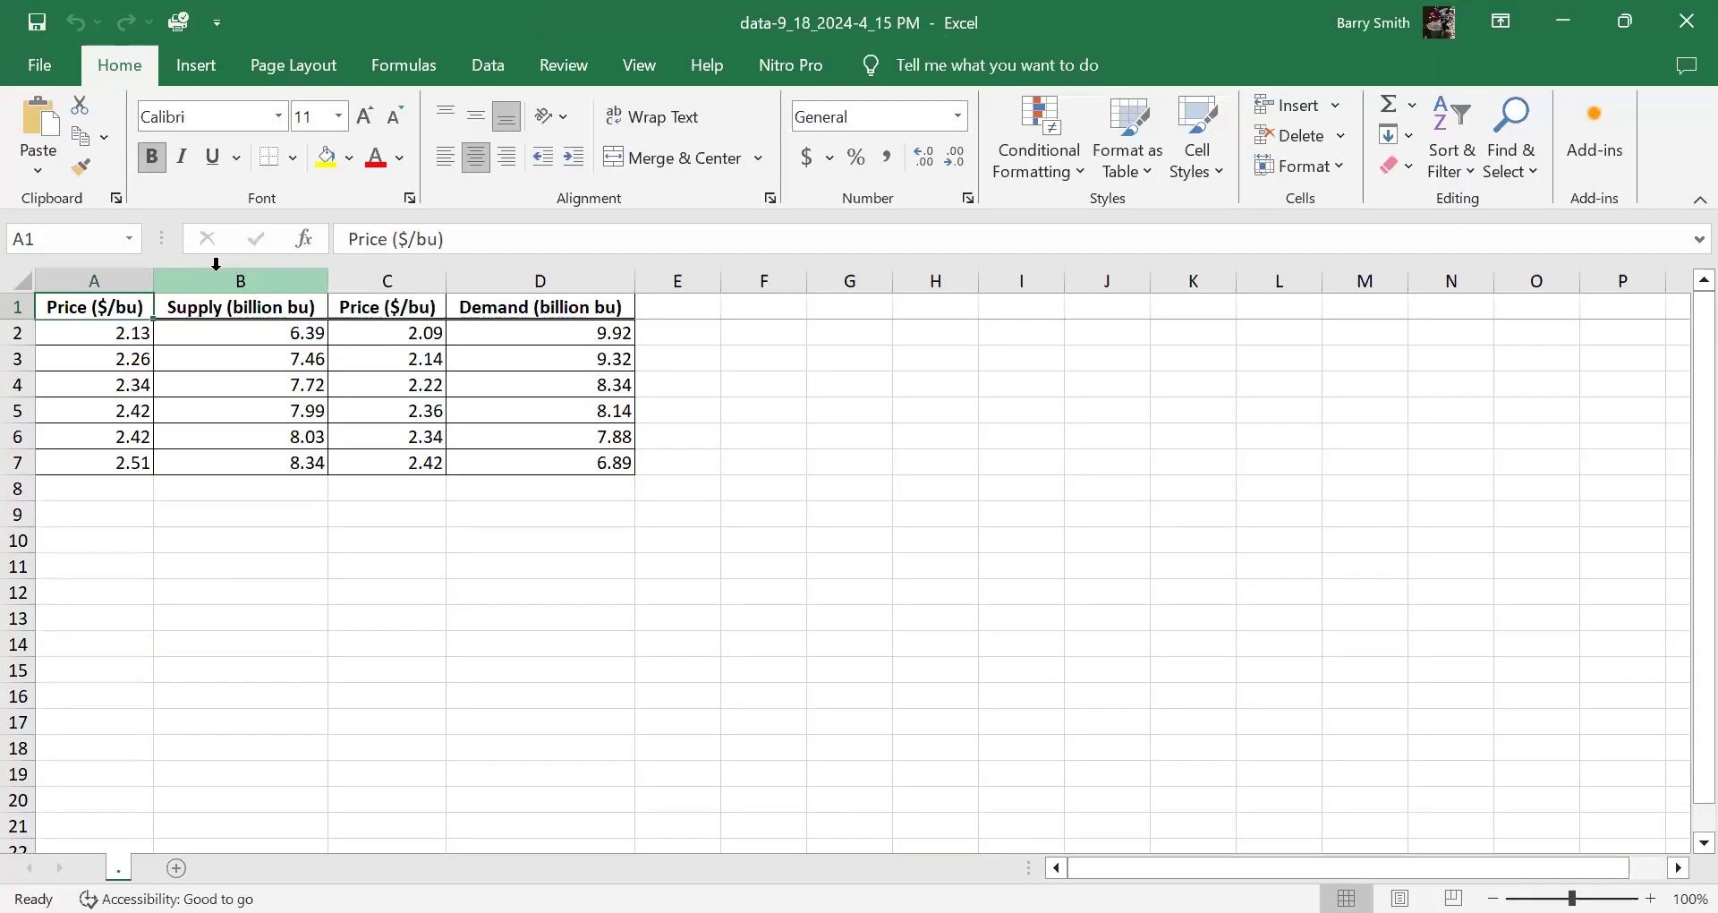
pyautogui.click(235, 280)
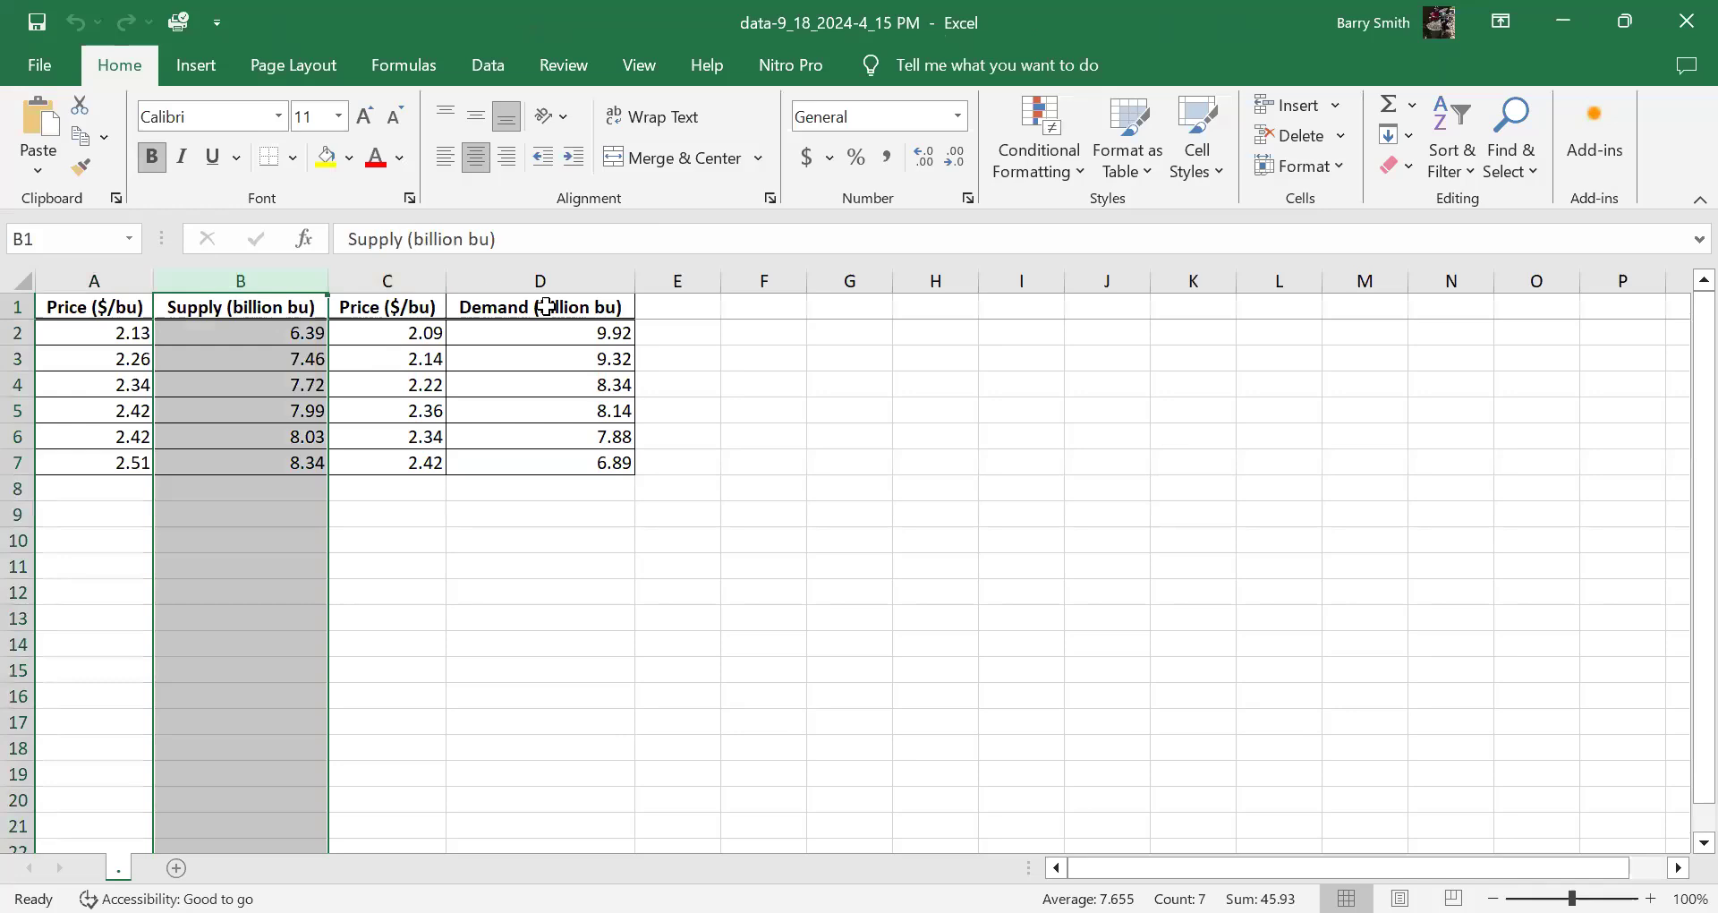
pyautogui.rightClick(253, 274)
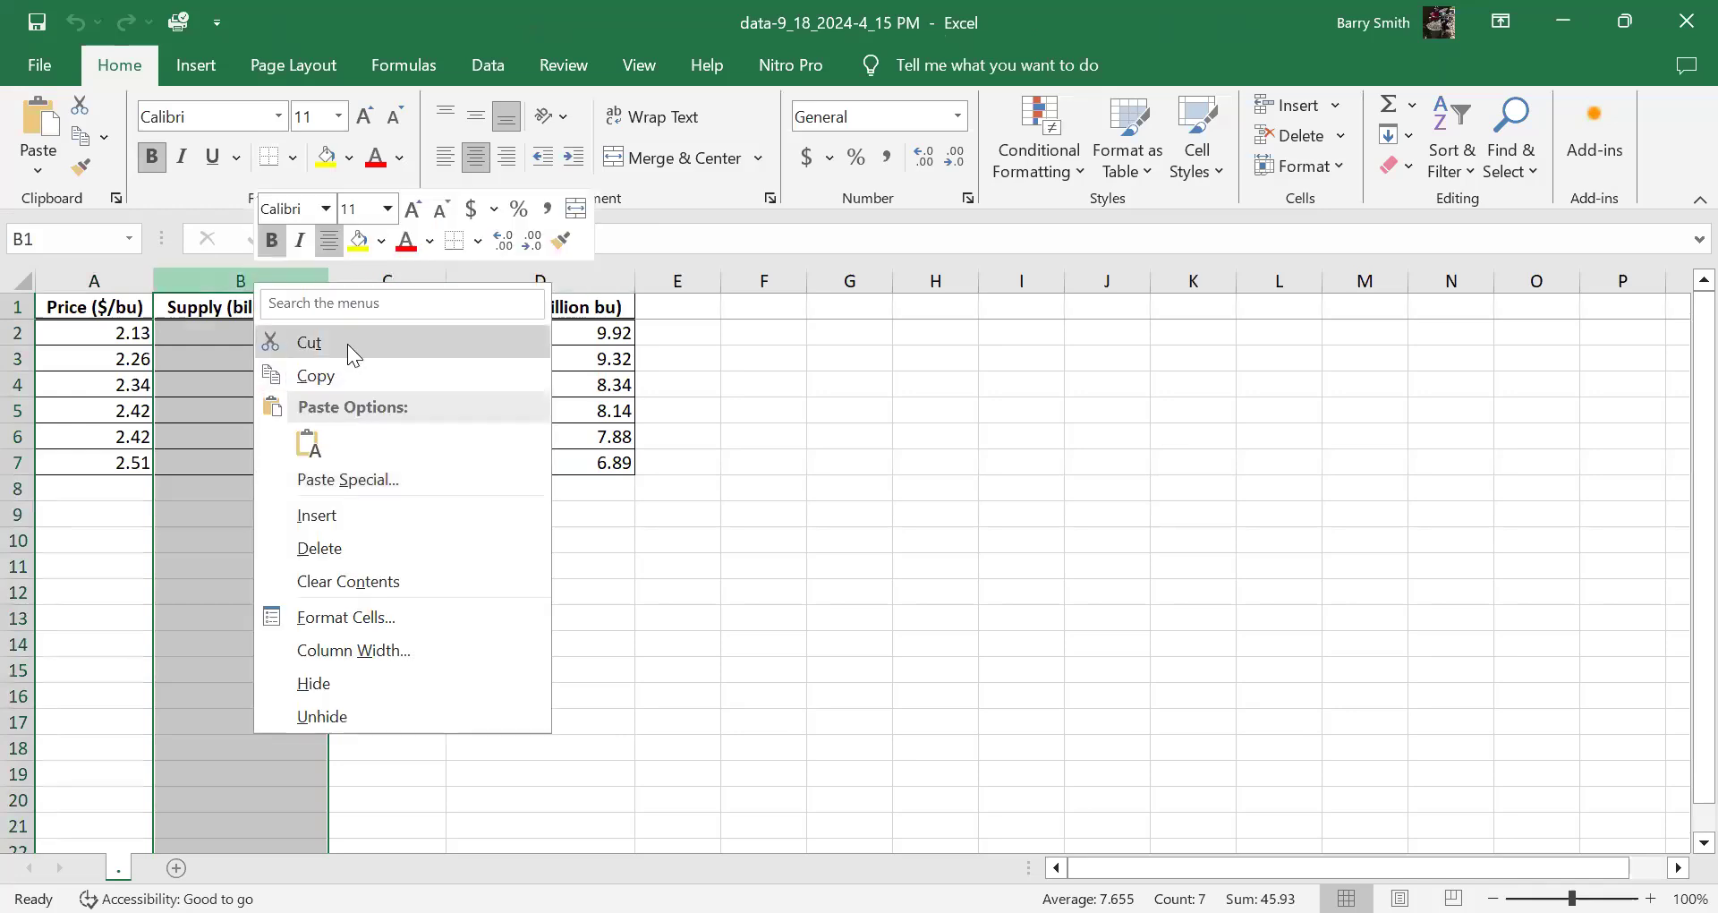
pyautogui.click(347, 343)
pyautogui.click(76, 268)
pyautogui.rightClick(77, 274)
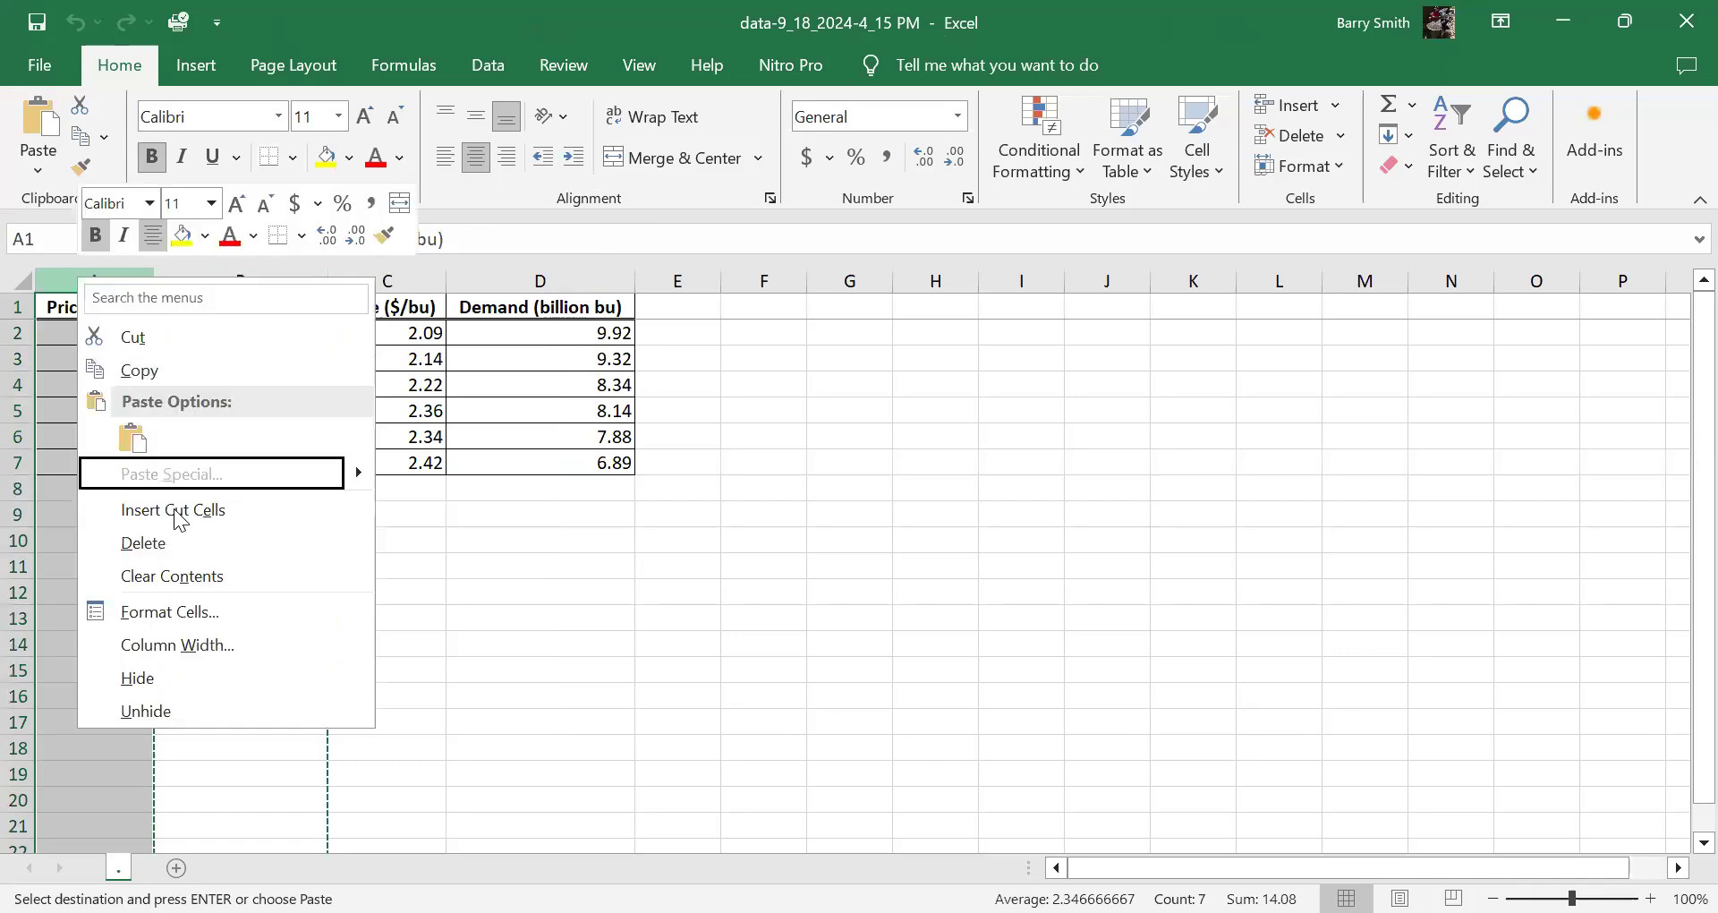
pyautogui.click(173, 509)
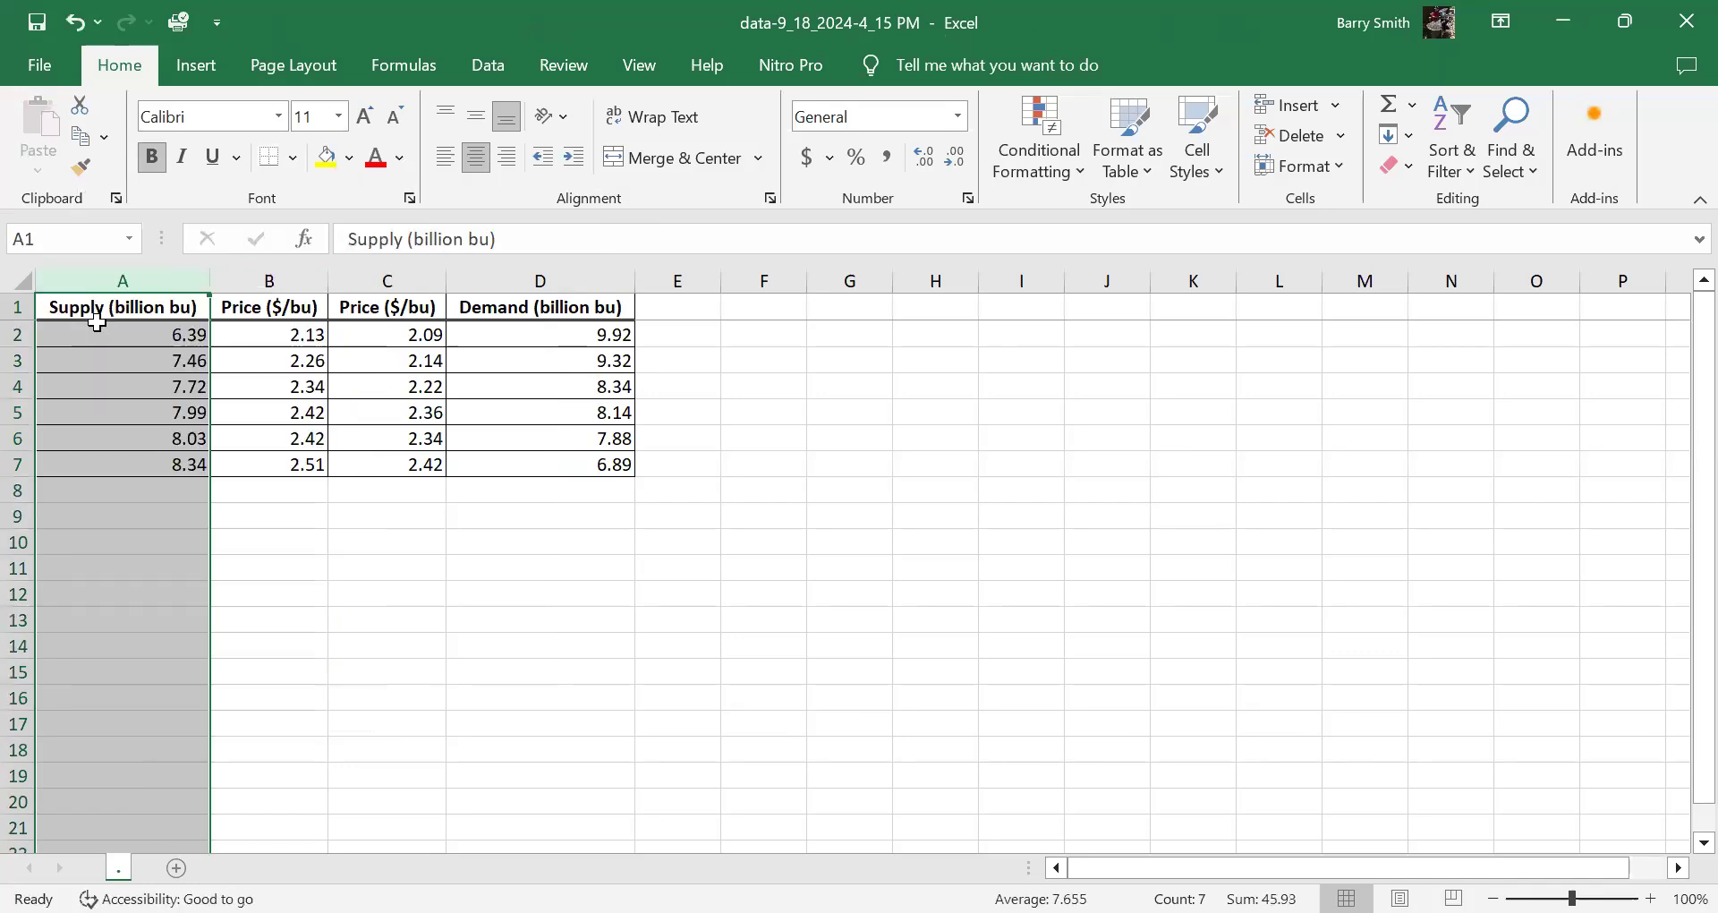
# Step: Move the Demand column ahead of the second Price column by cutting it and inserting it at column C
pyautogui.click(577, 272)
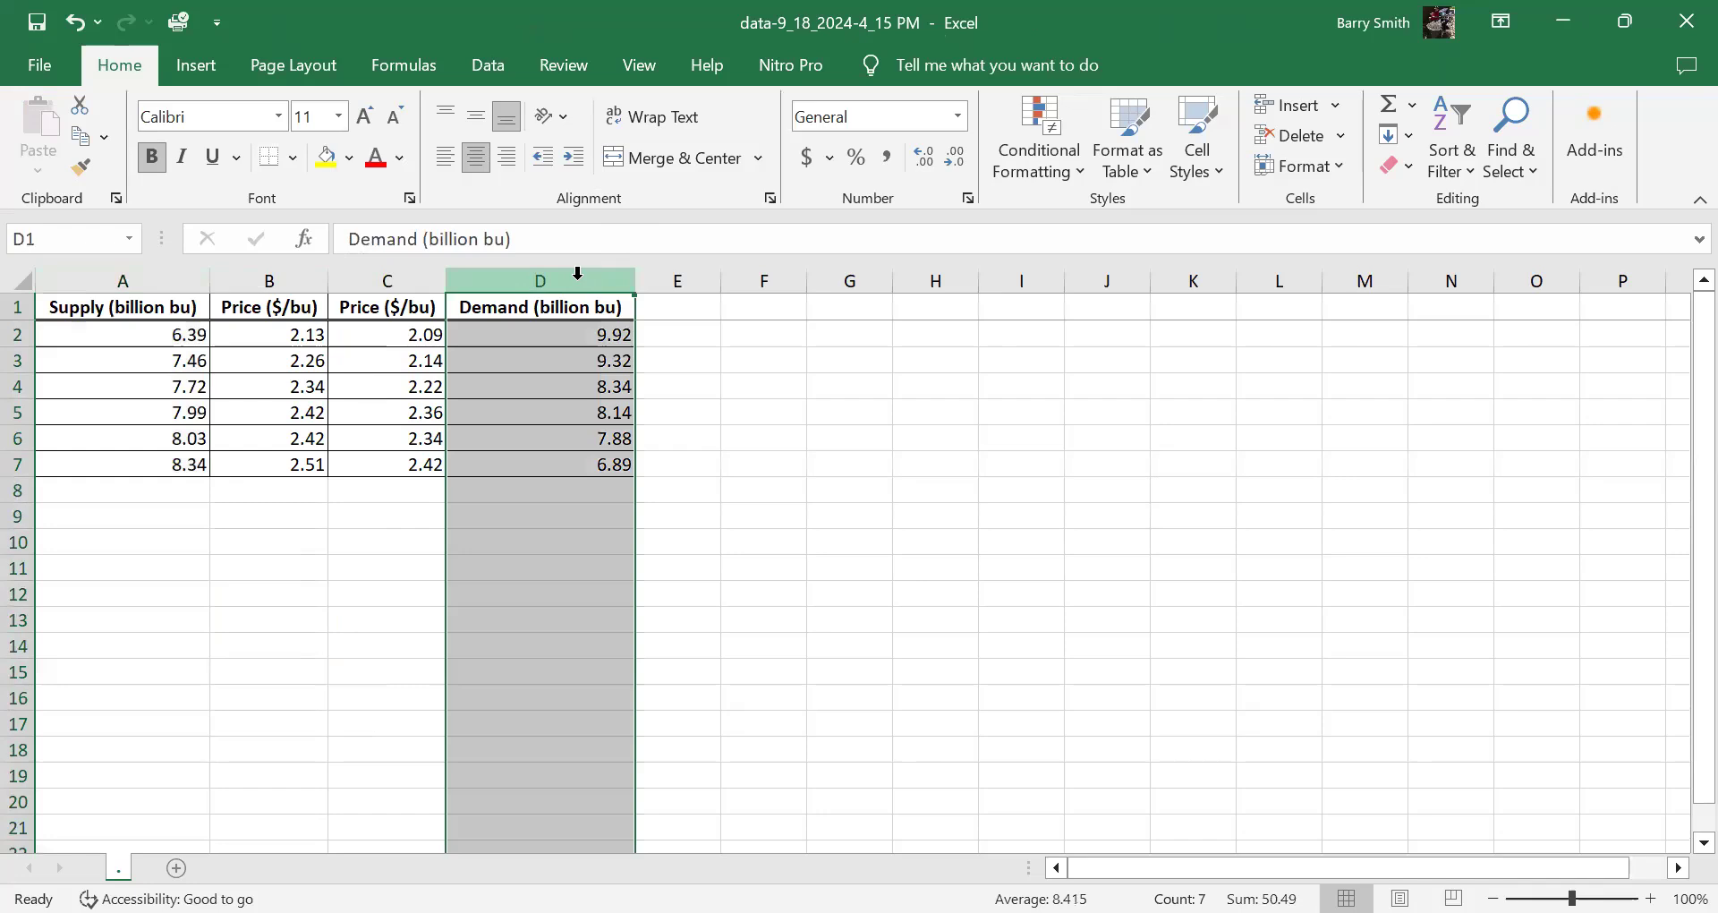
pyautogui.rightClick(579, 280)
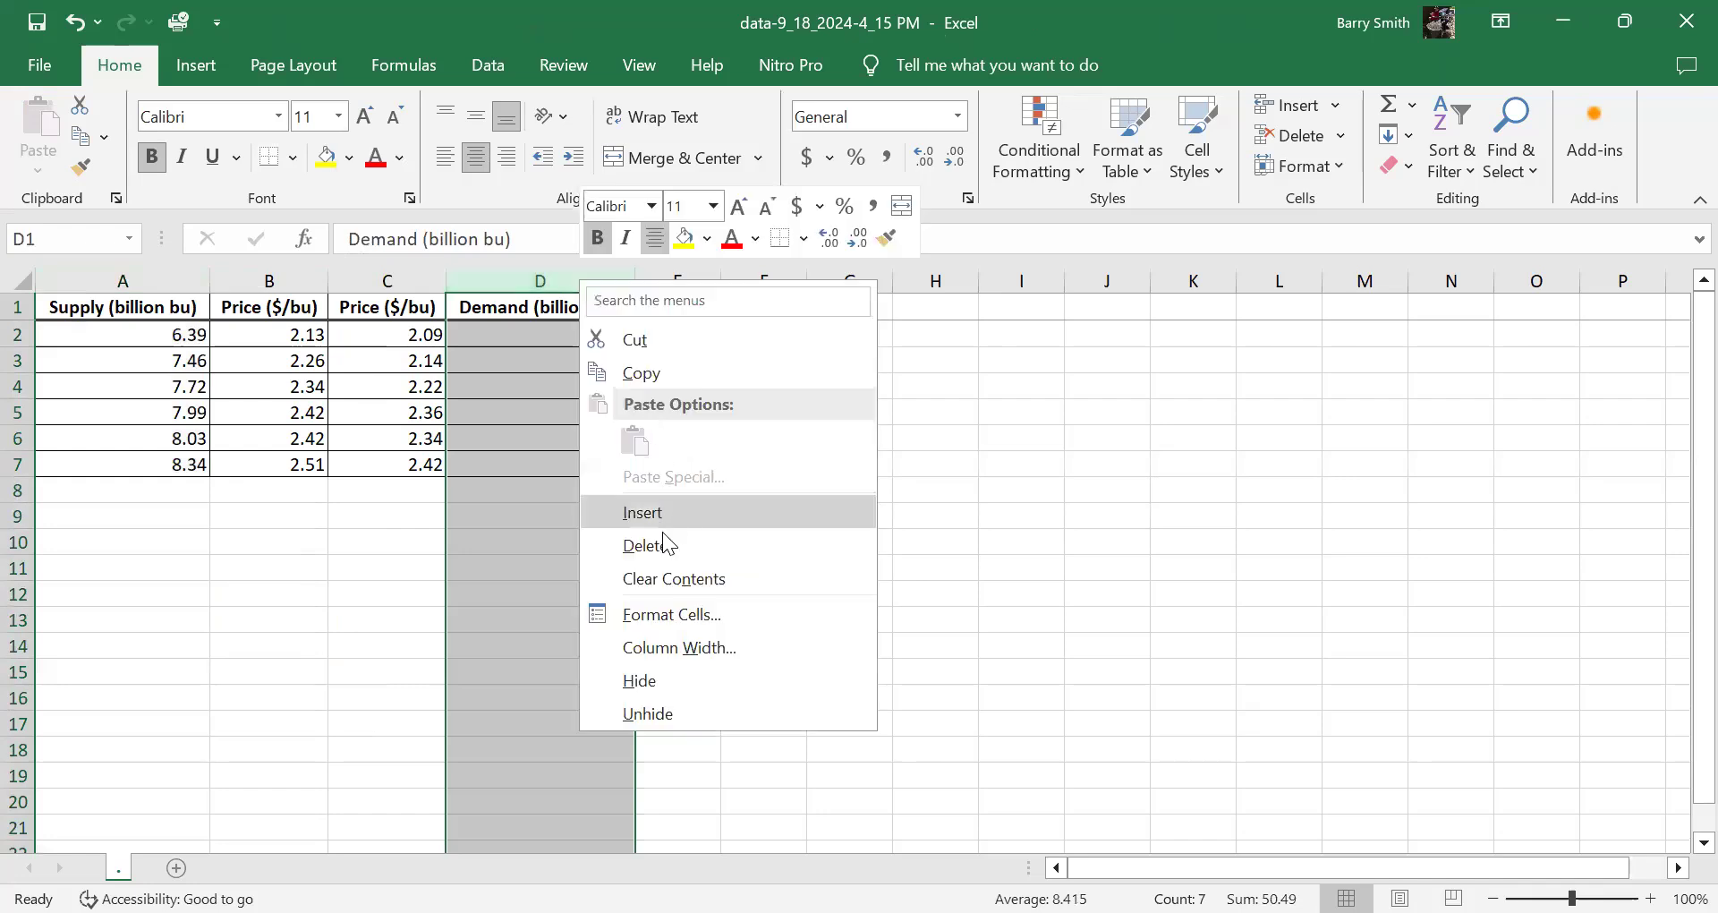
pyautogui.click(664, 338)
pyautogui.click(387, 280)
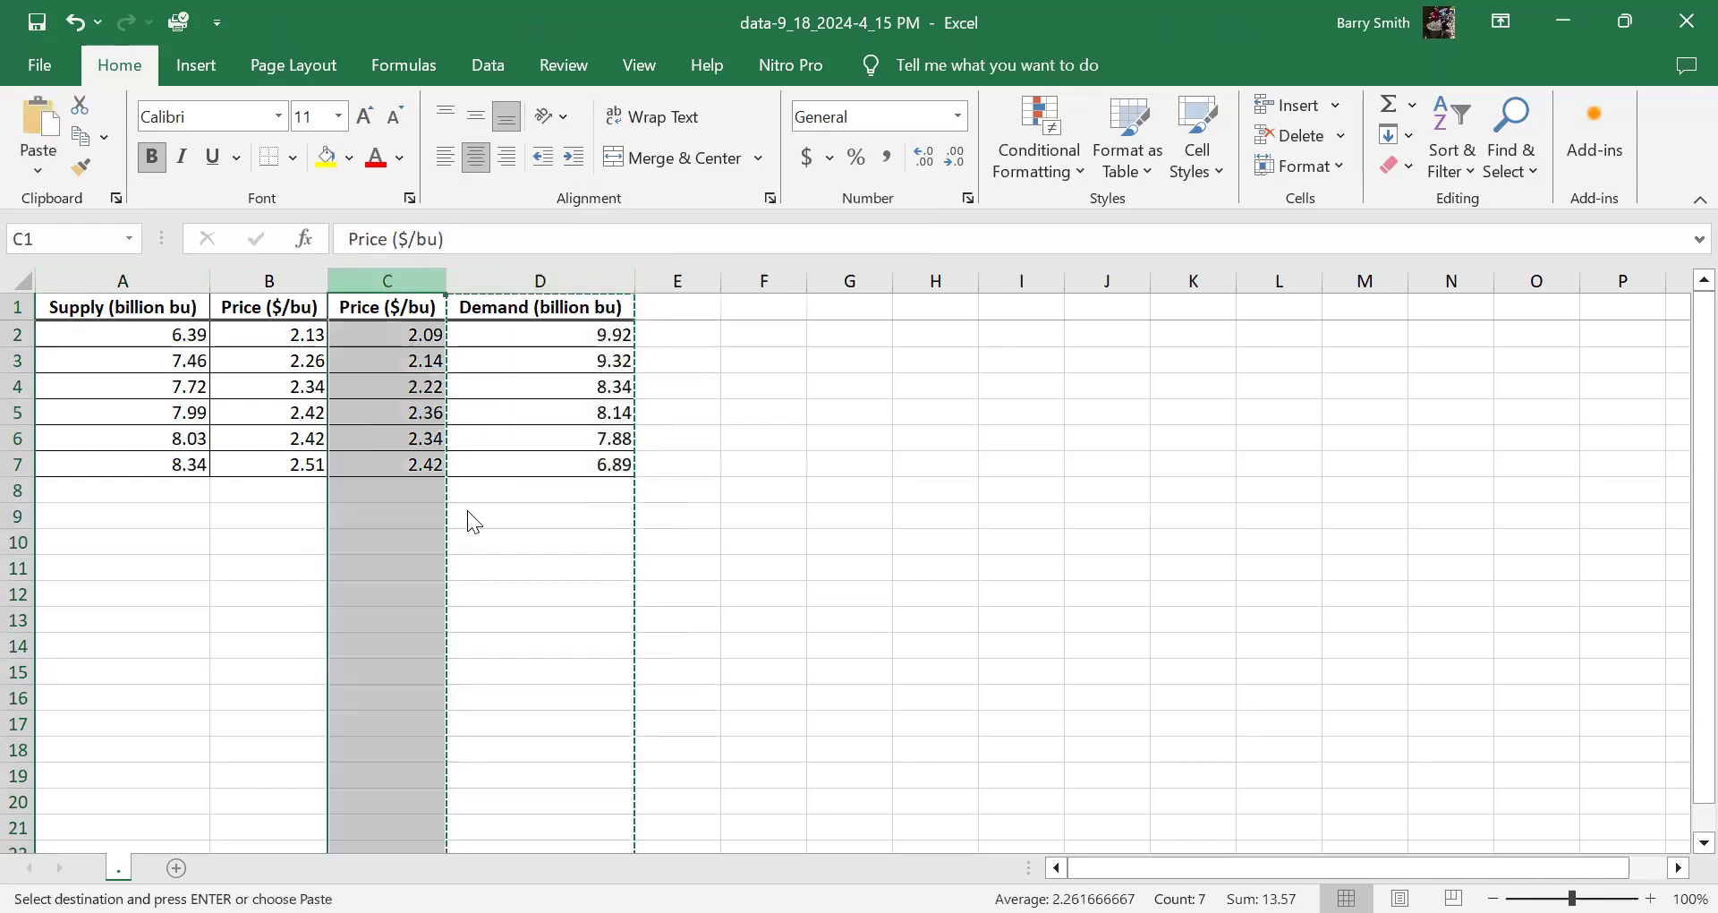
pyautogui.rightClick(395, 280)
pyautogui.click(475, 514)
# Step: Insert a markers-only scatter chart of the supply and price data in A2:B7
pyautogui.moveTo(126, 337); pyautogui.dragTo(243, 464)
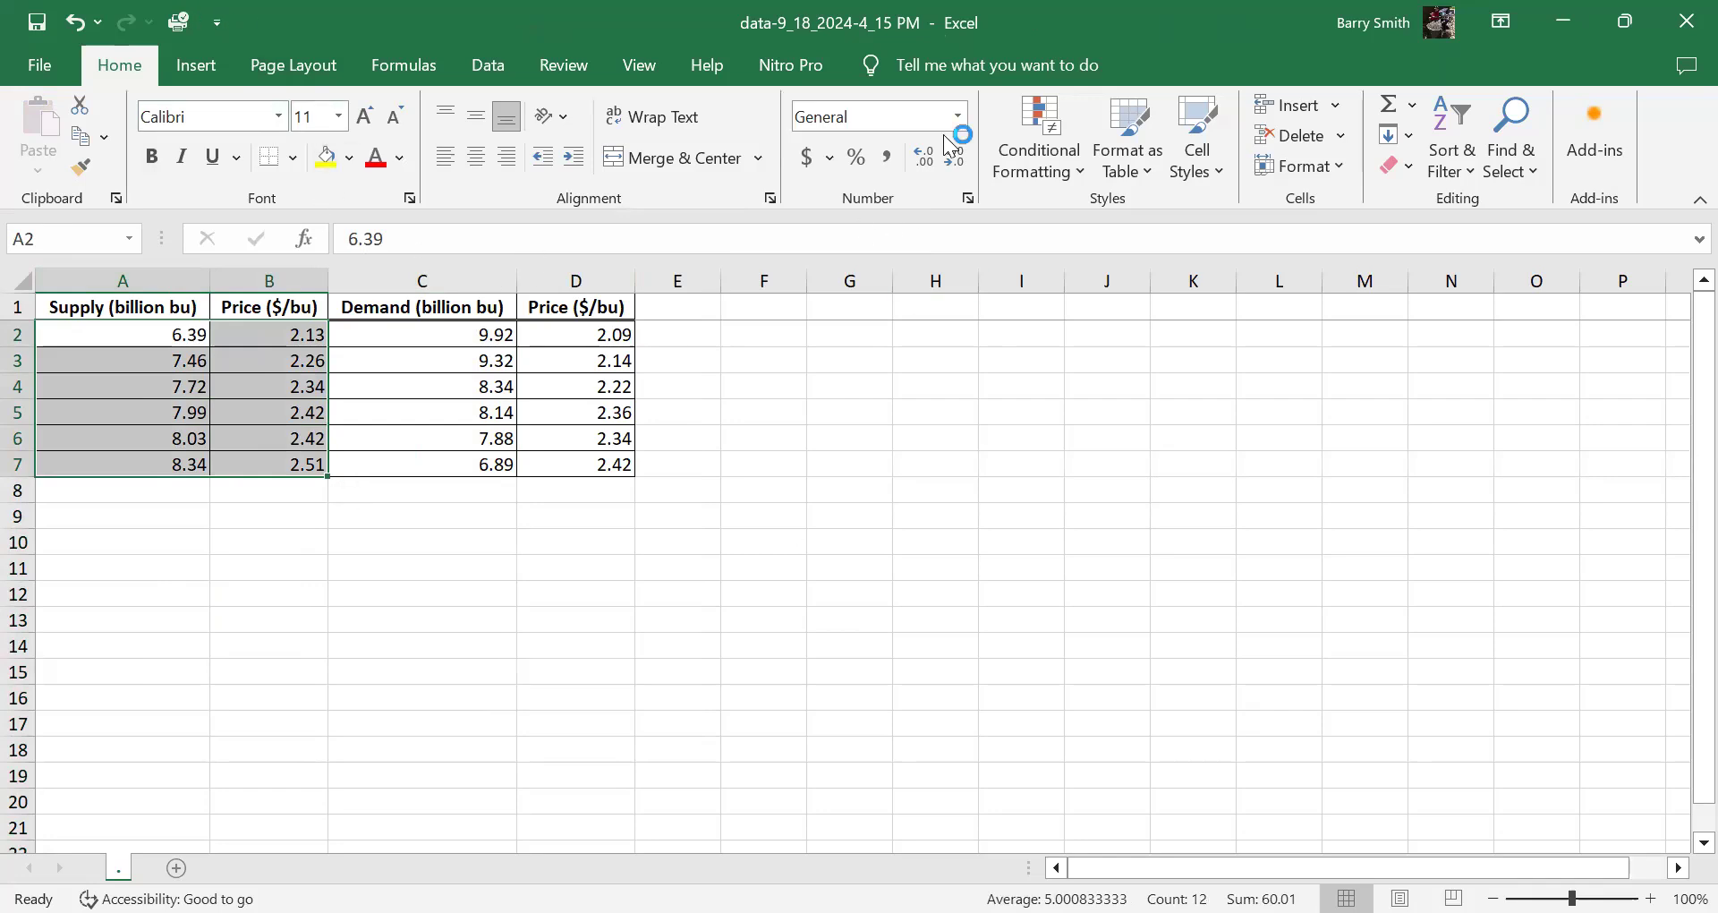
pyautogui.click(196, 66)
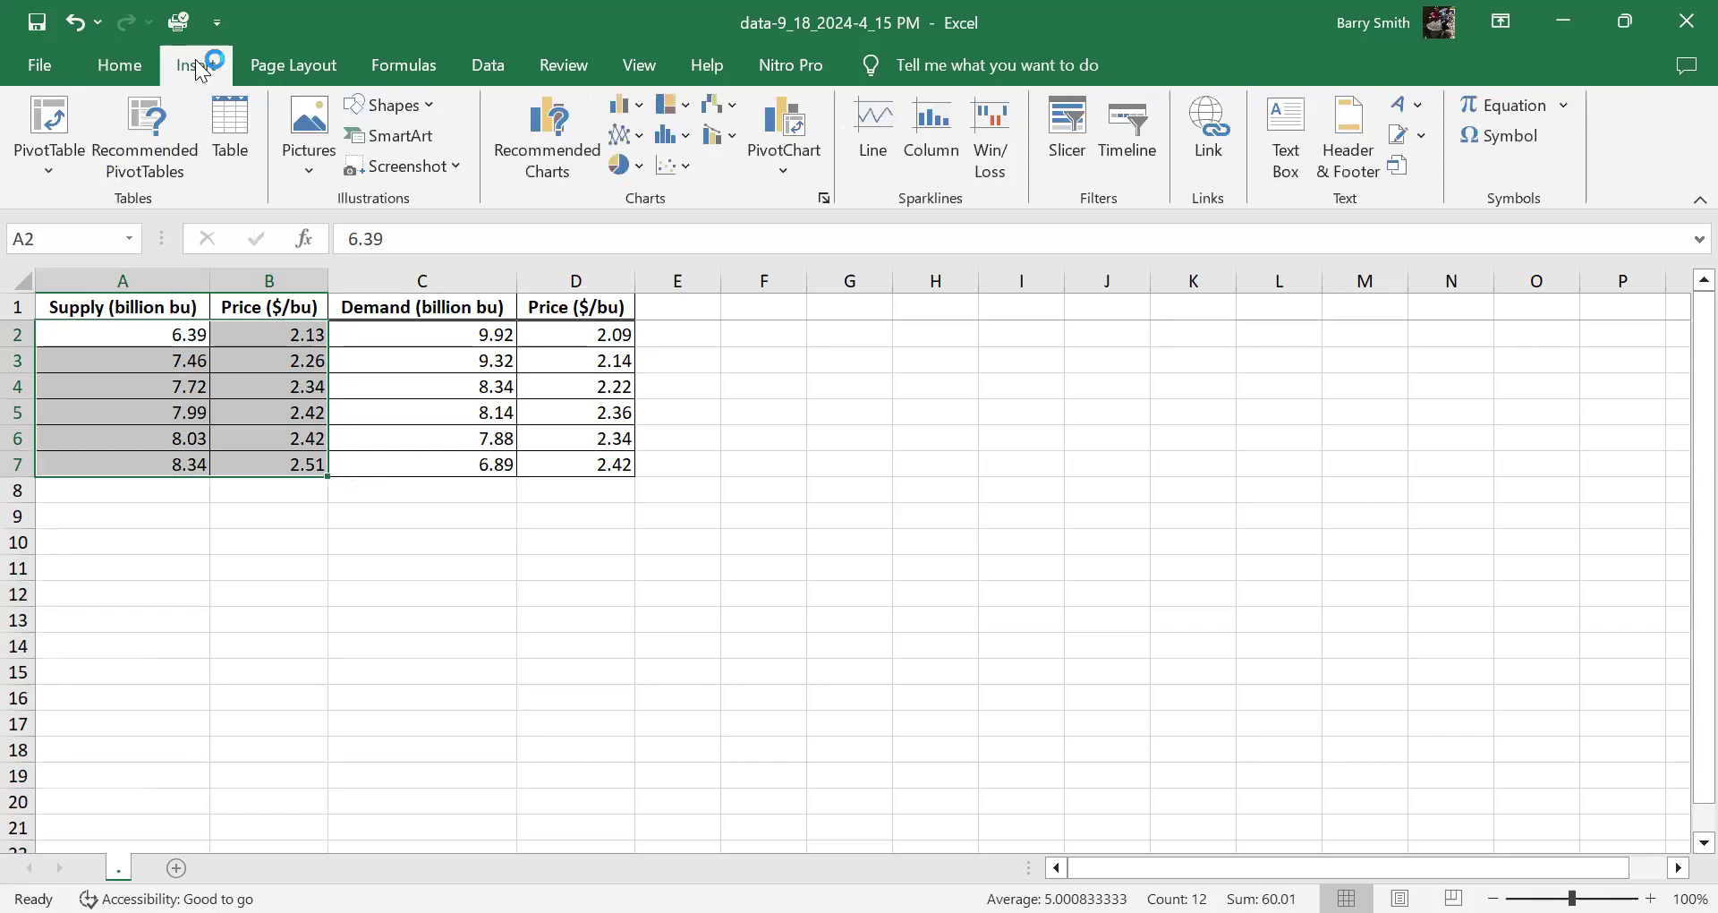
pyautogui.click(686, 161)
pyautogui.click(691, 247)
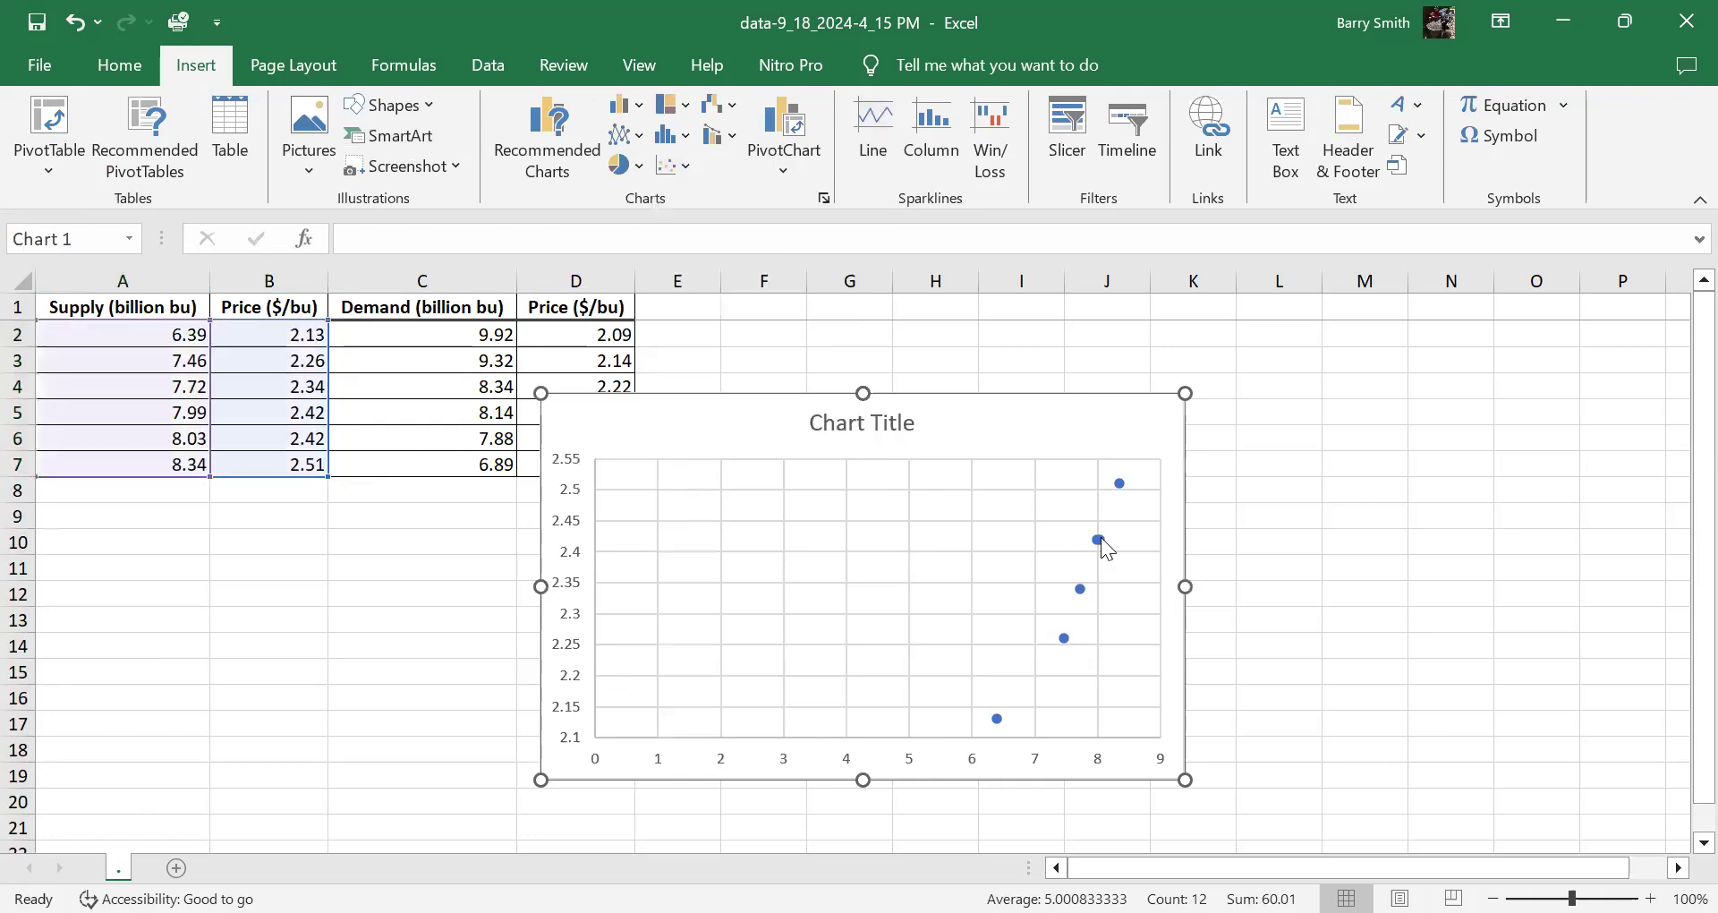
# Step: Add a linear trendline to the supply chart and display its equation and R-squared value
pyautogui.rightClick(1101, 537)
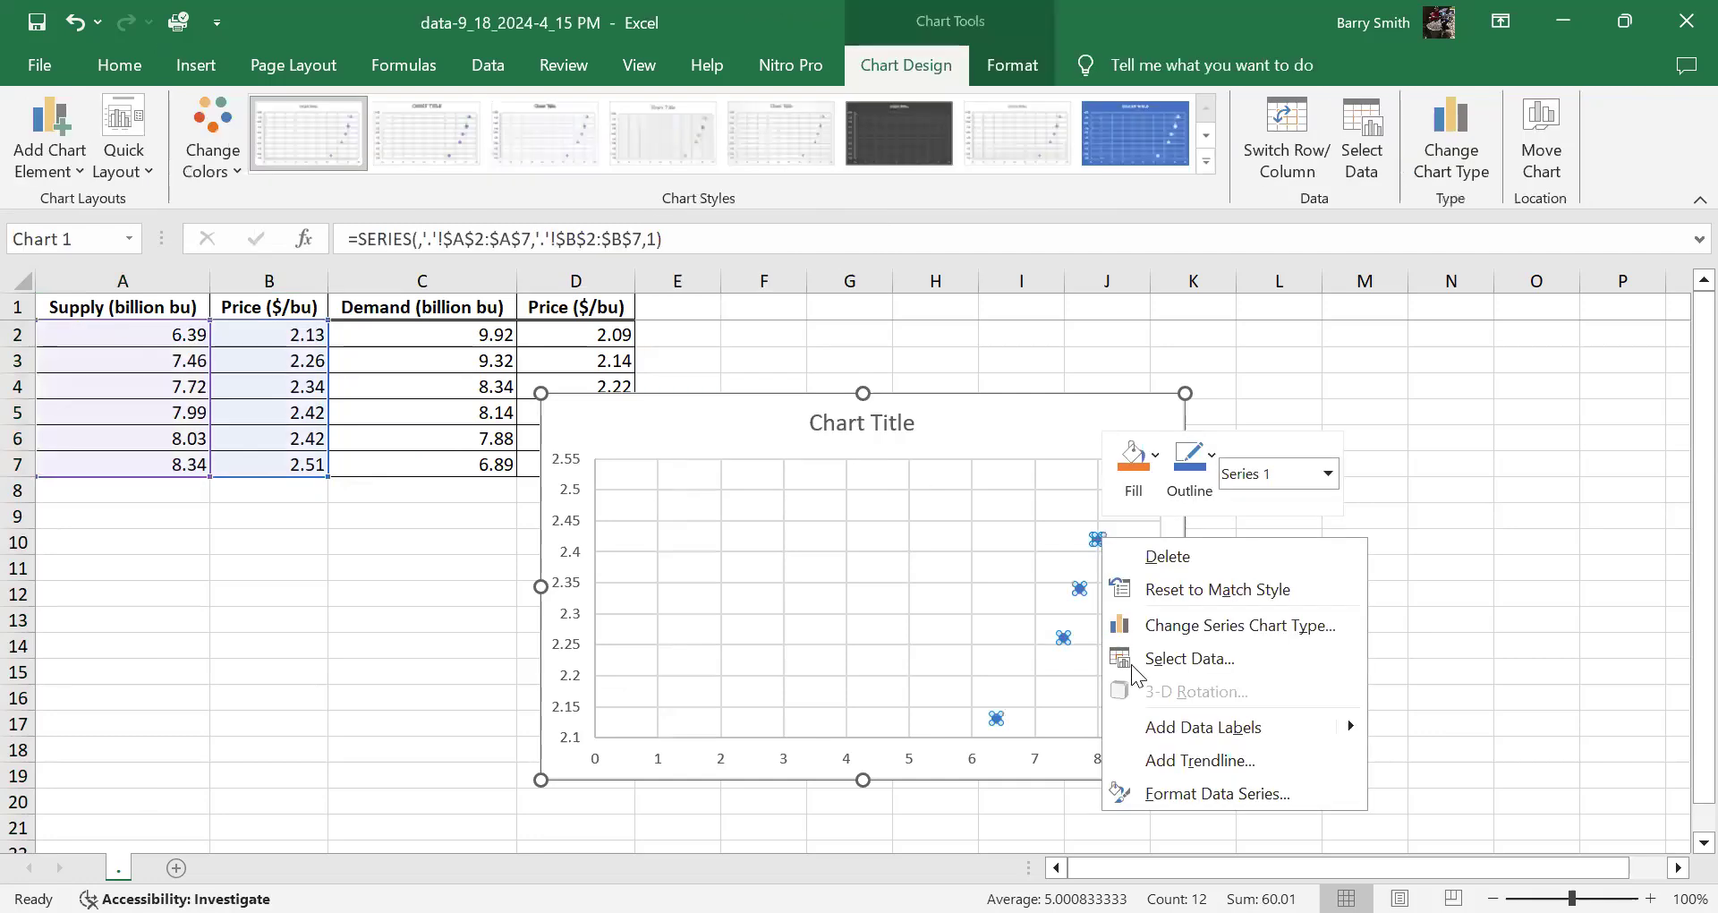
pyautogui.click(1168, 757)
pyautogui.scroll(-3, 1532, 626)
pyautogui.click(1521, 775)
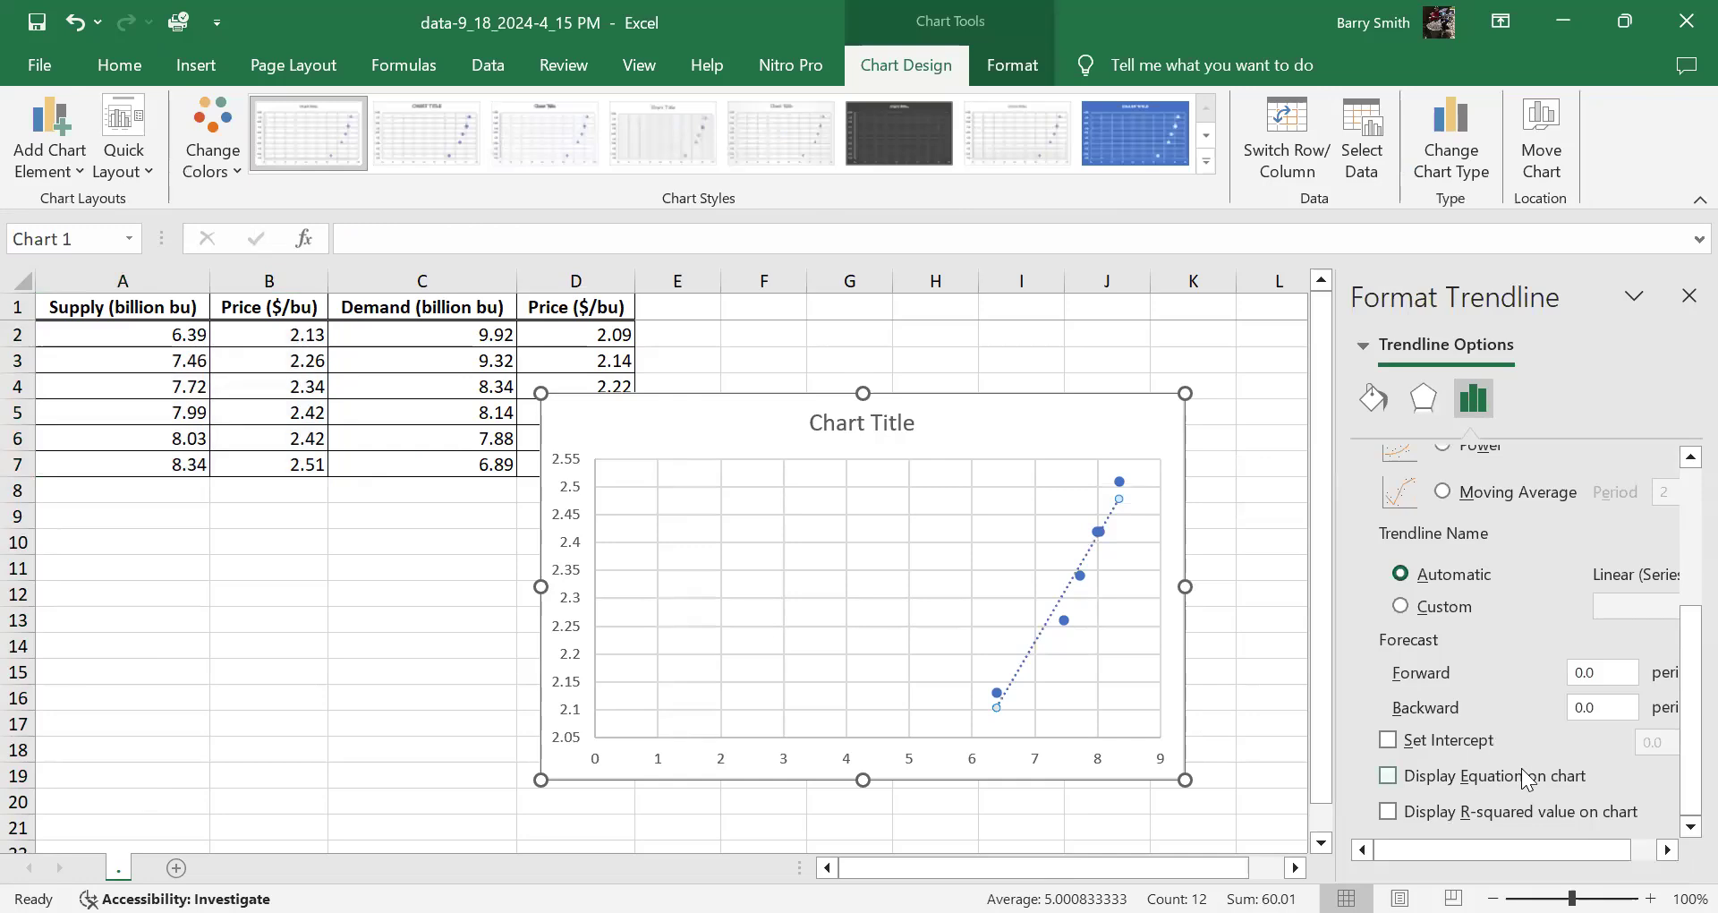
pyautogui.click(1525, 810)
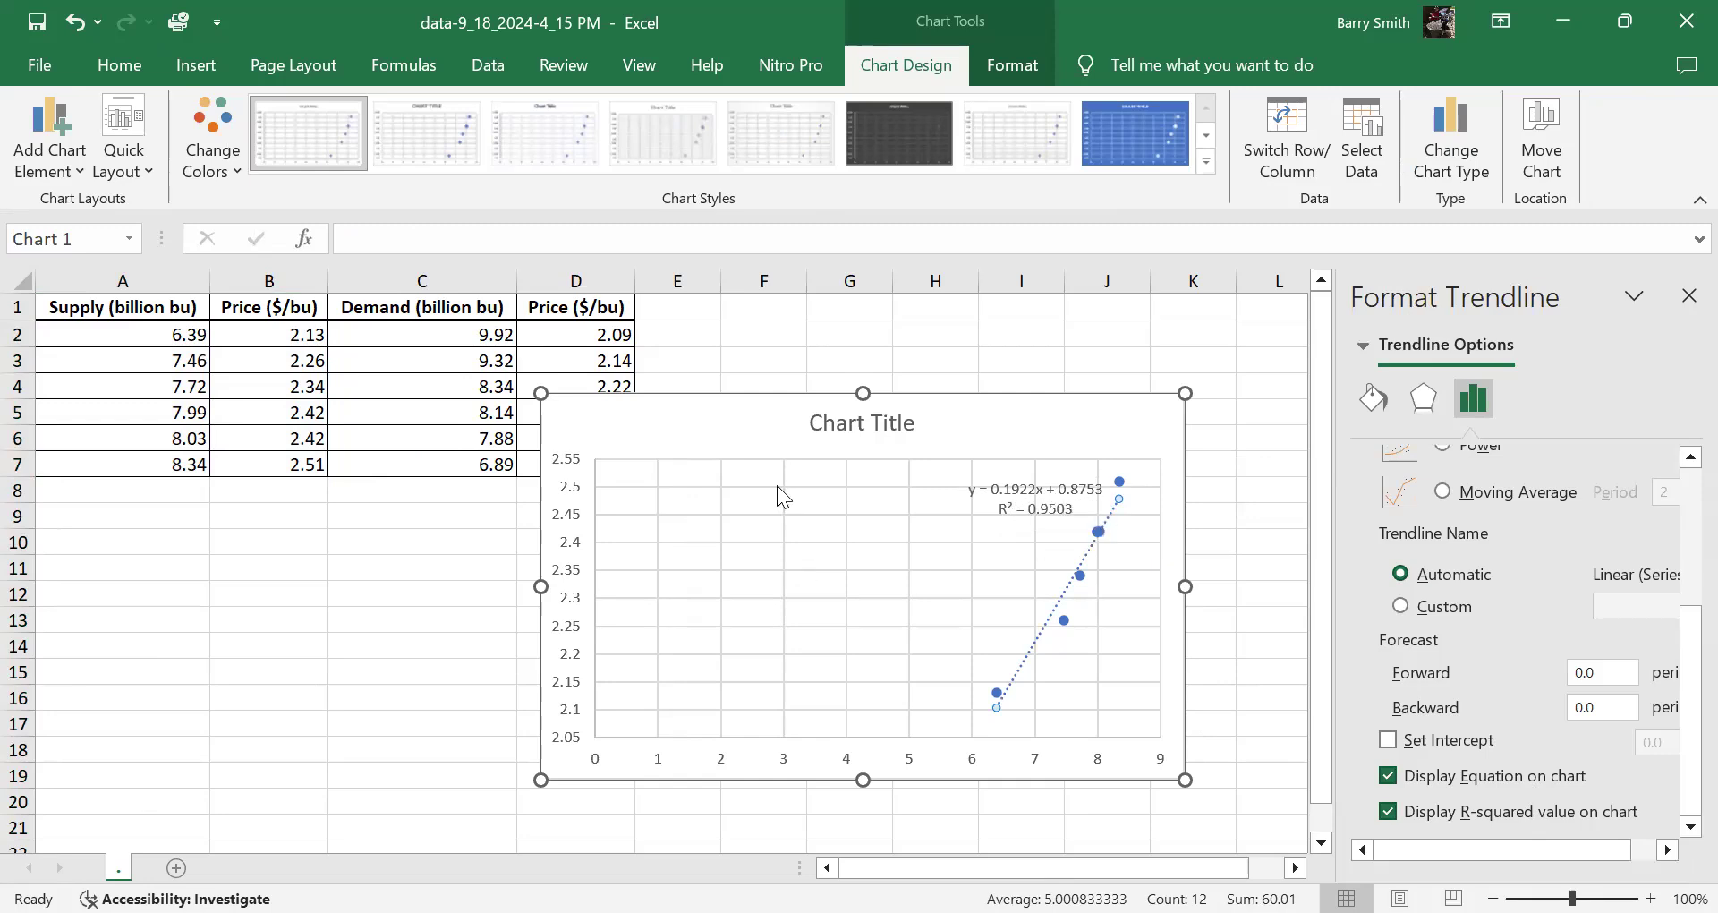
# Step: Insert a second markers-only scatter chart from the demand and price data in C2:D7
pyautogui.click(443, 336)
pyautogui.moveTo(443, 334); pyautogui.dragTo(526, 462)
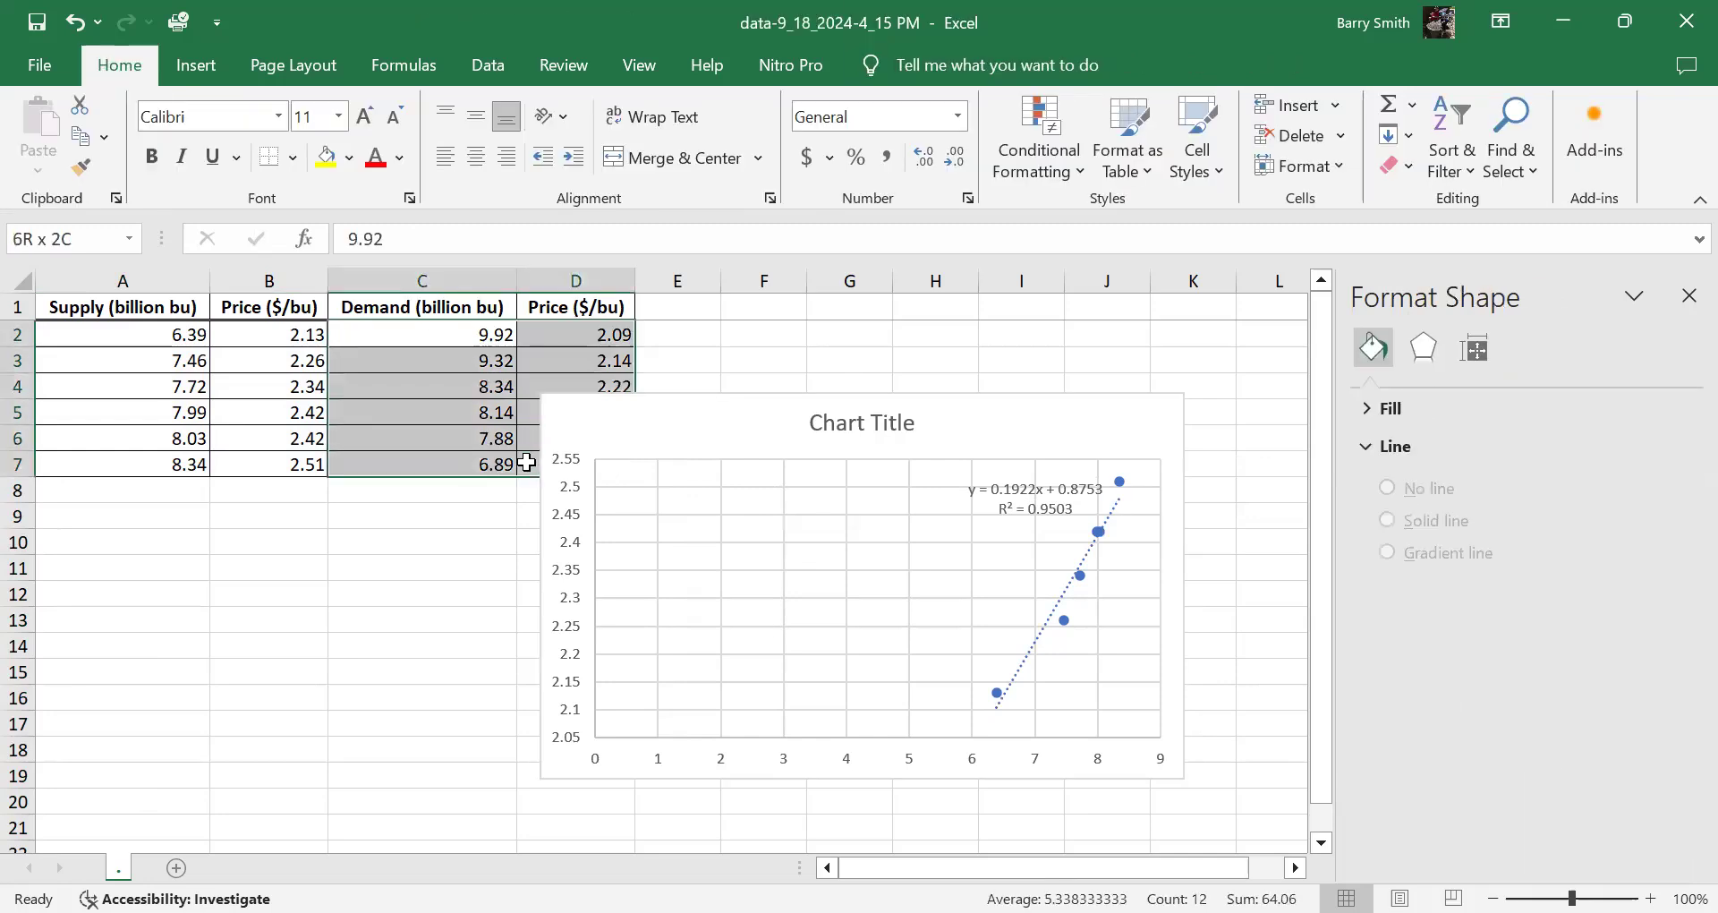
pyautogui.click(222, 58)
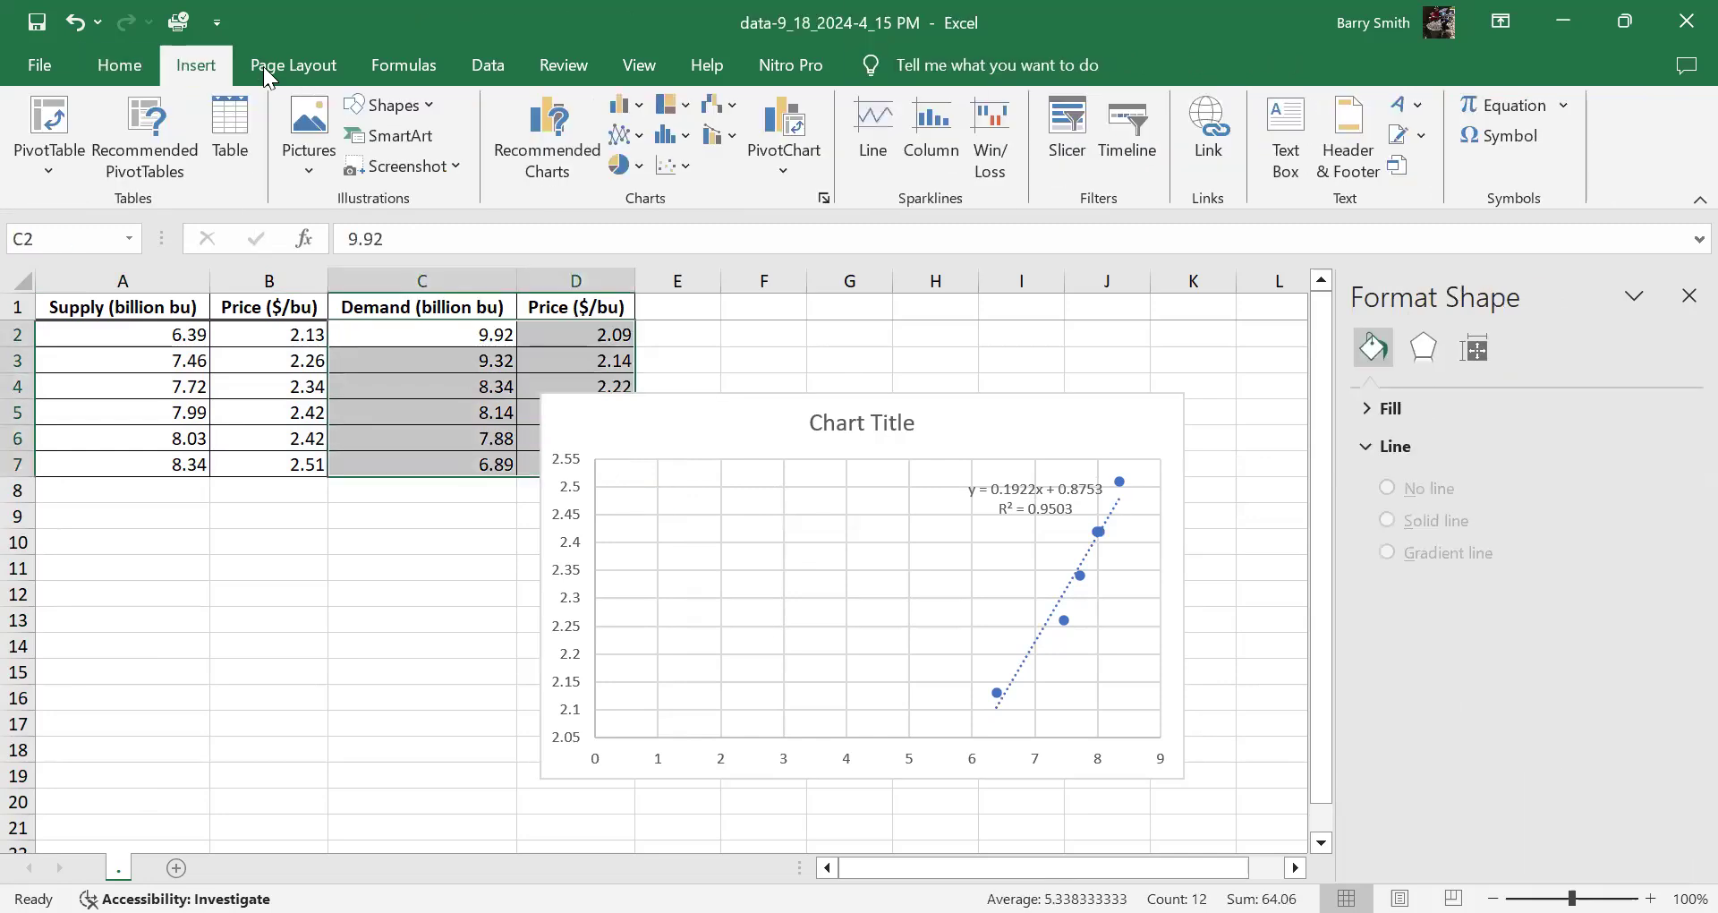
pyautogui.click(672, 165)
pyautogui.click(694, 260)
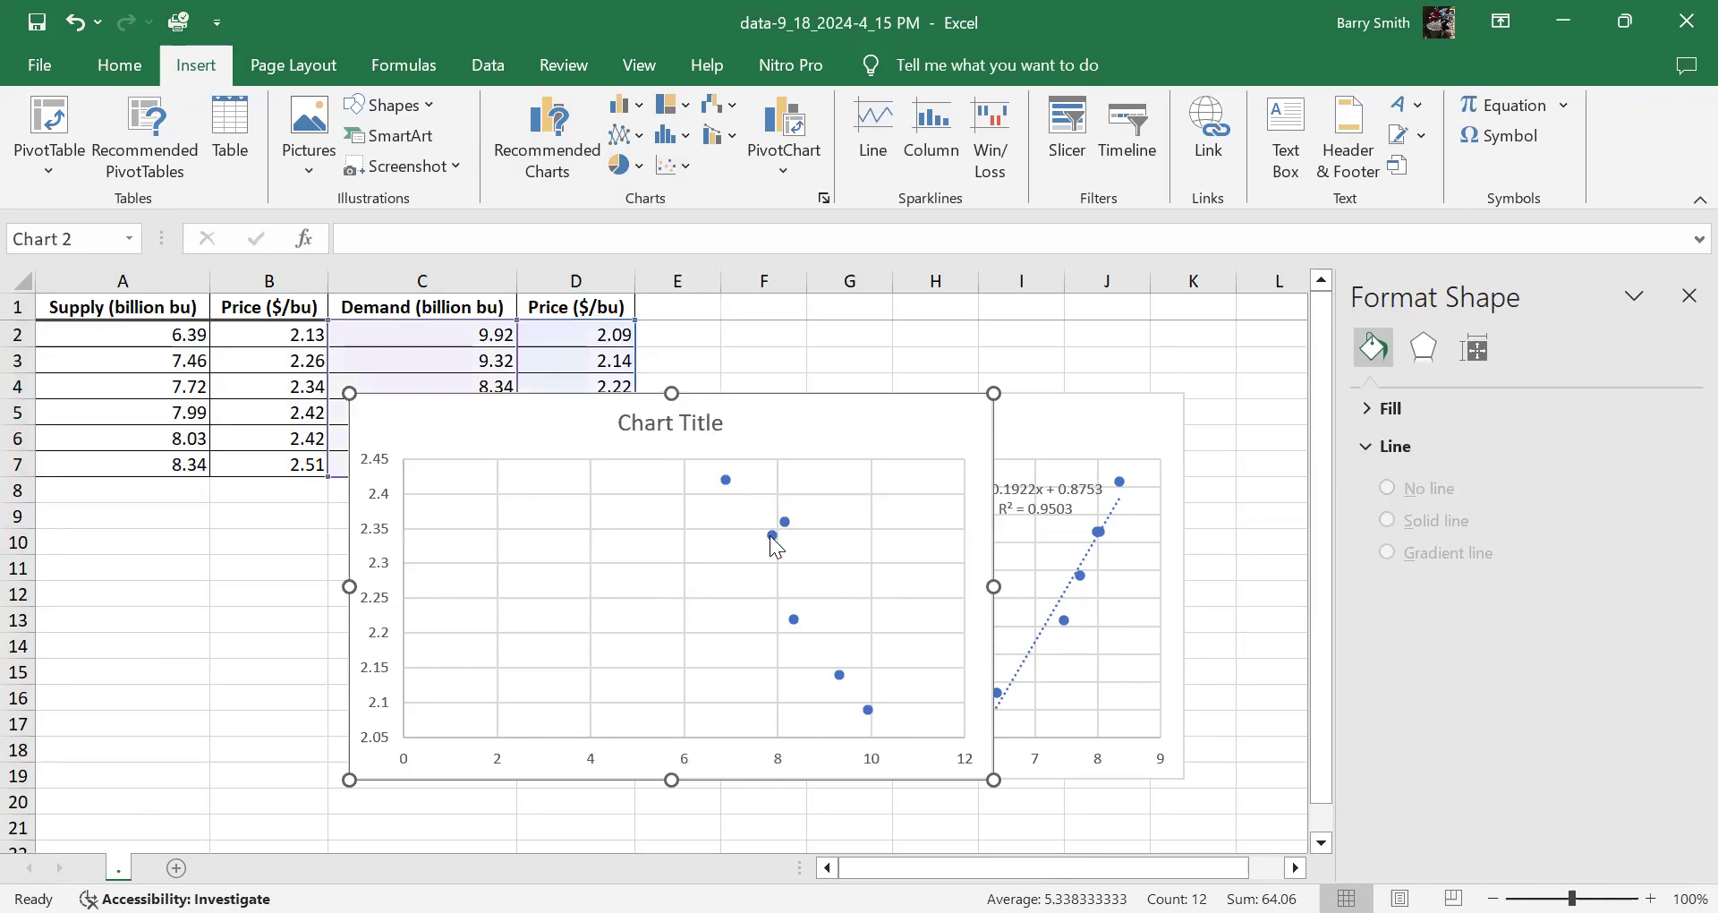
# Step: Add a linear trendline with equation and R-squared value to the demand chart, and move its label into clear space beside the line
pyautogui.rightClick(772, 536)
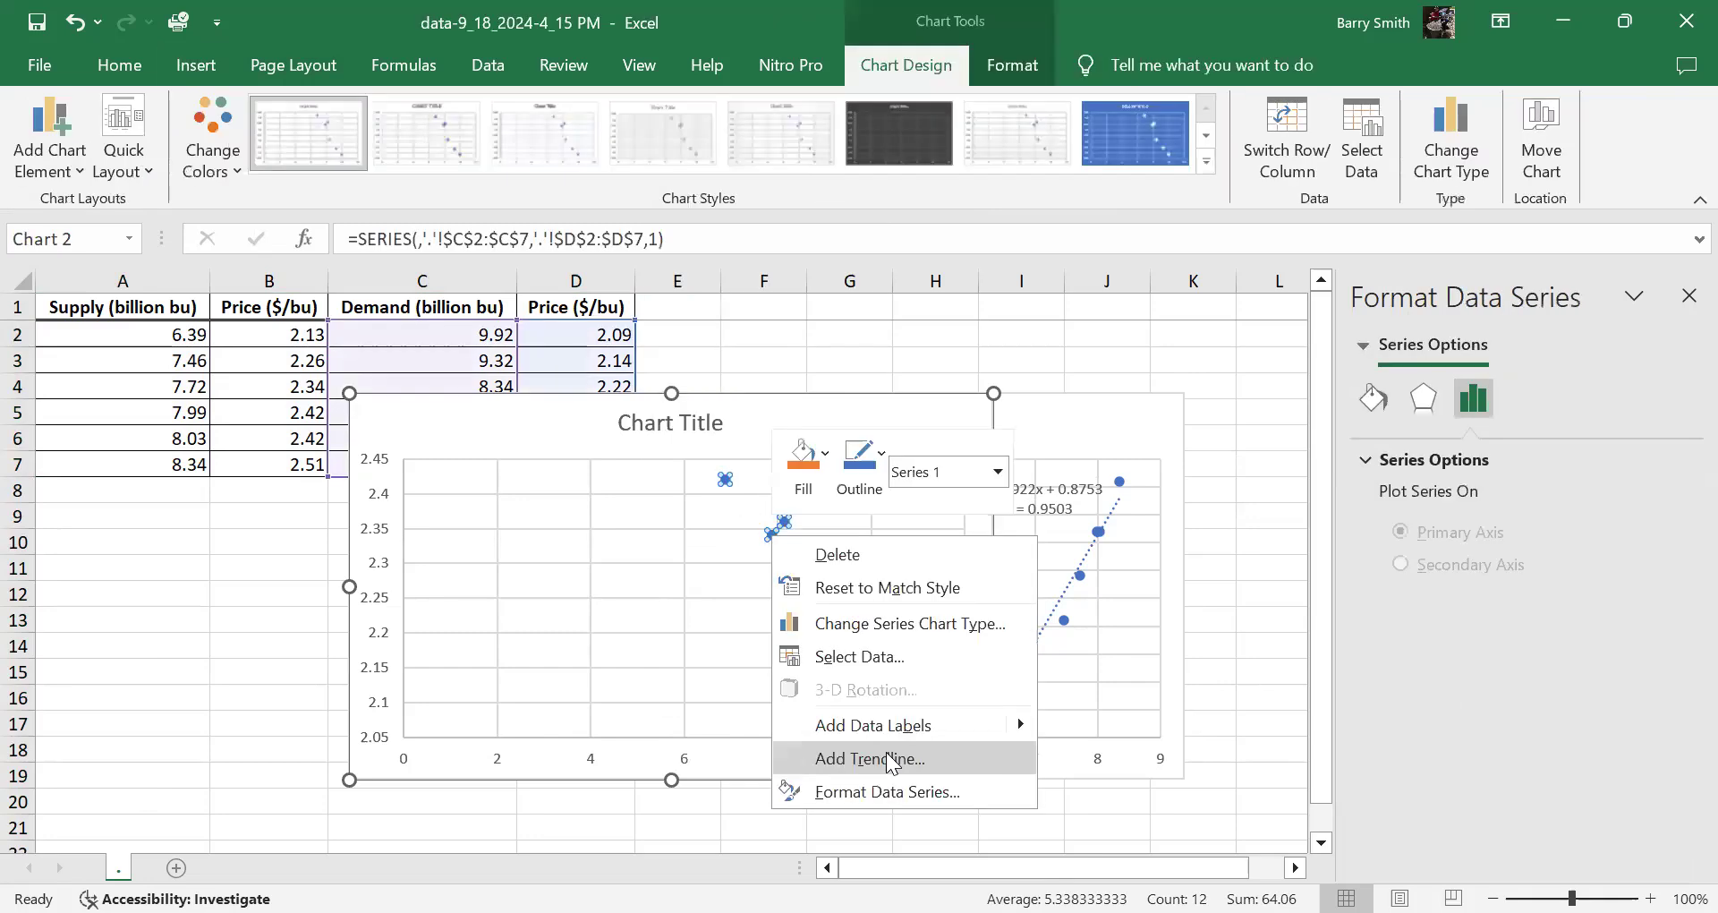
pyautogui.click(890, 758)
pyautogui.scroll(-5, 1456, 666)
pyautogui.click(1457, 781)
pyautogui.click(1451, 810)
pyautogui.moveTo(794, 709); pyautogui.dragTo(662, 752)
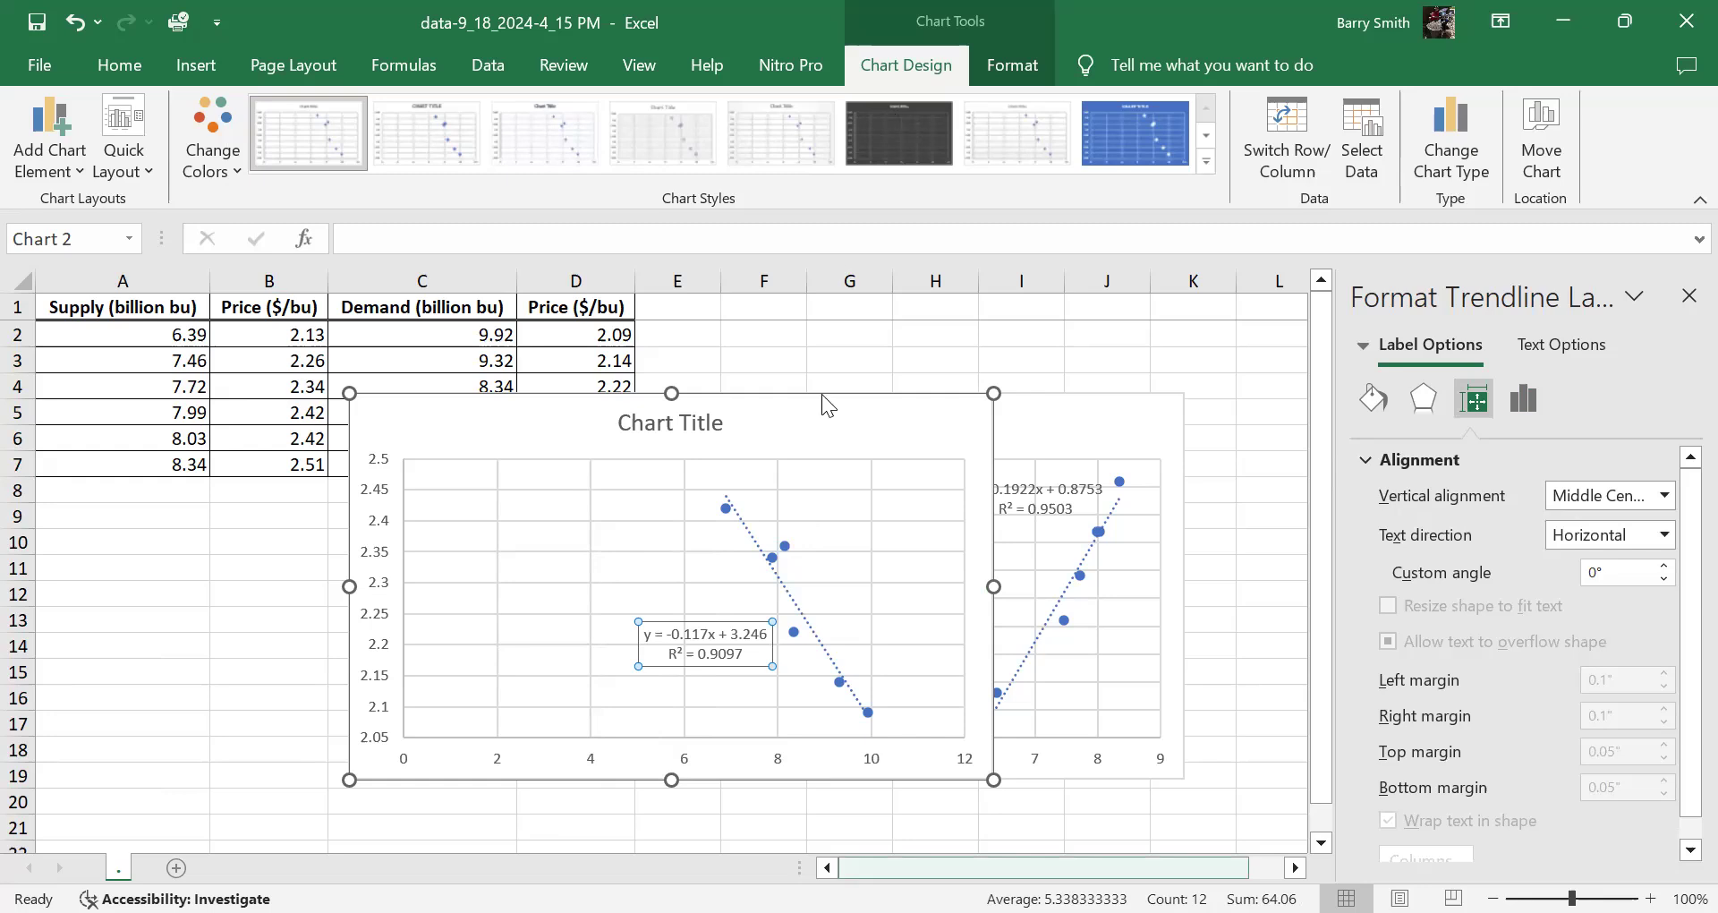
# Step: Switch back to Question 13 of the quiz in the browser
pyautogui.hotkey('alt', 'Tab')
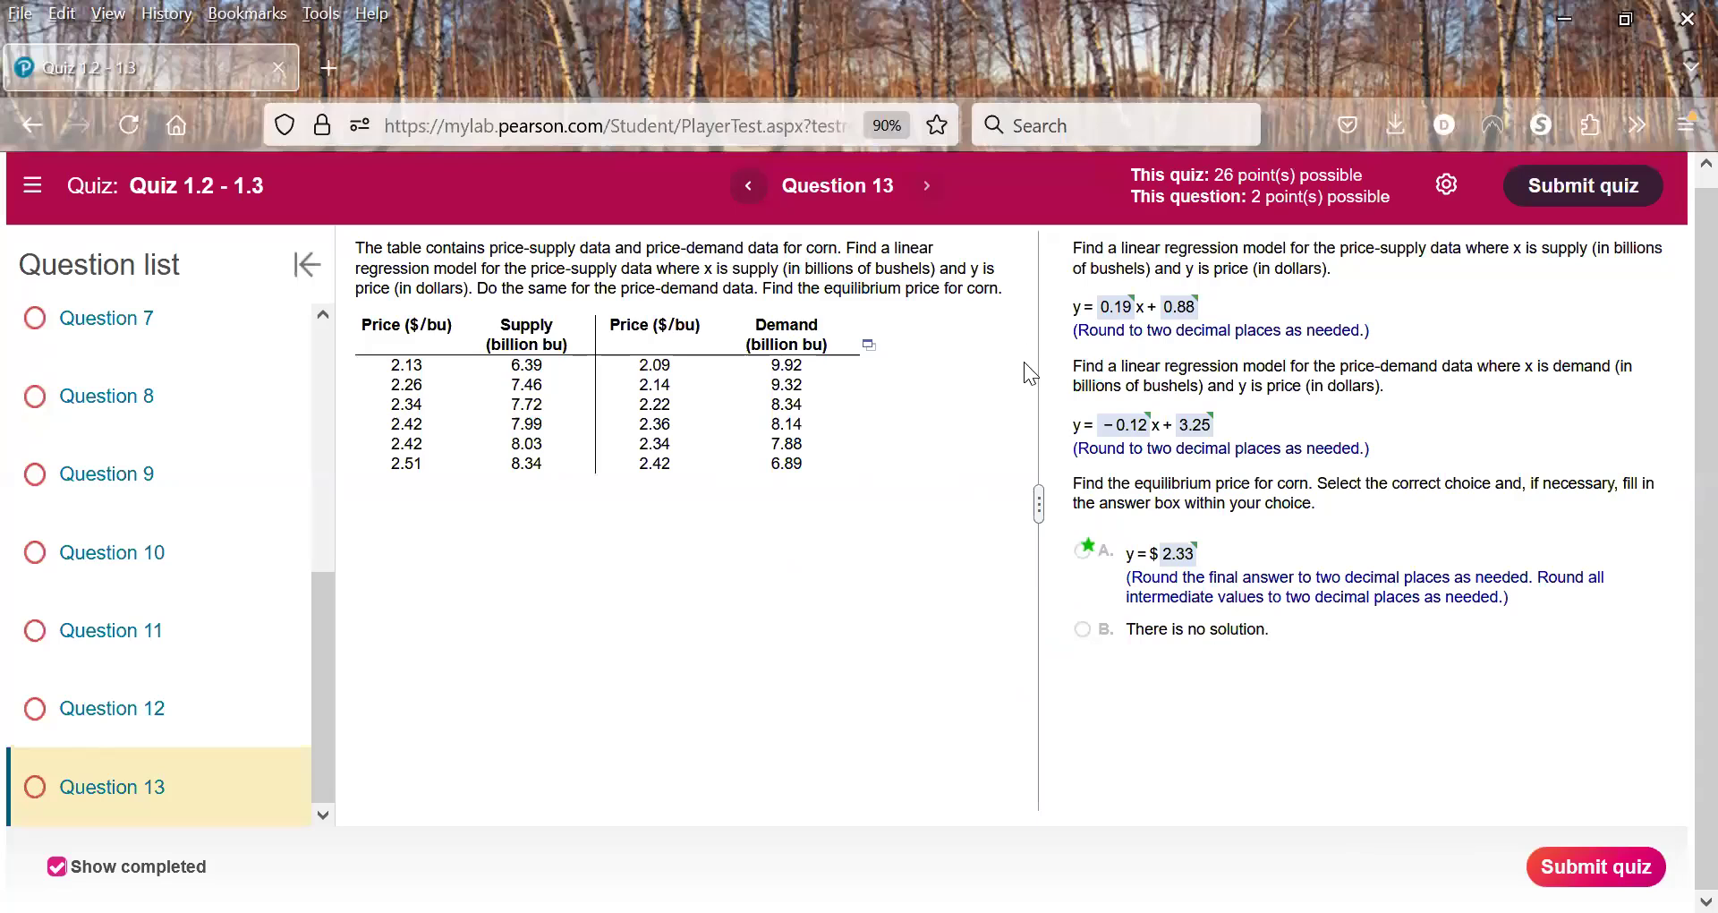